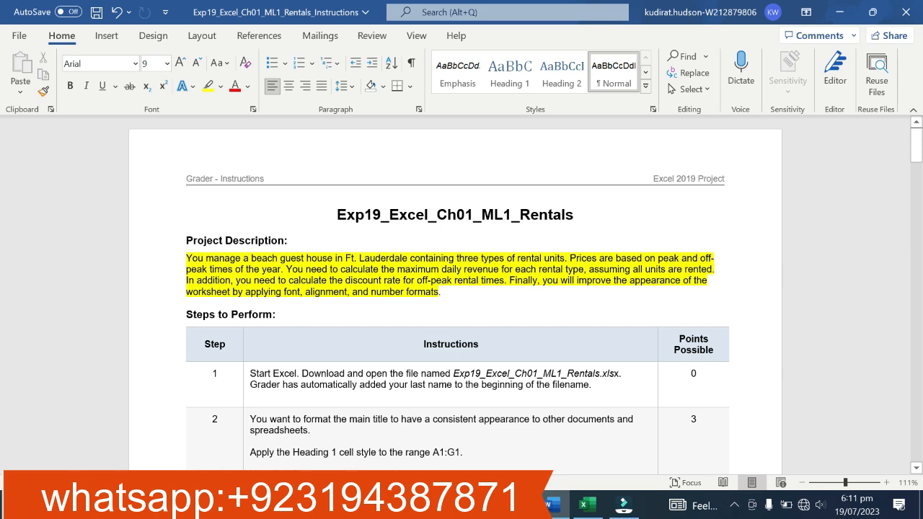
Remove the yellow highlight from the Project Description paragraph and highlight the step 1 instructions in yellow
triple_click(440, 292)
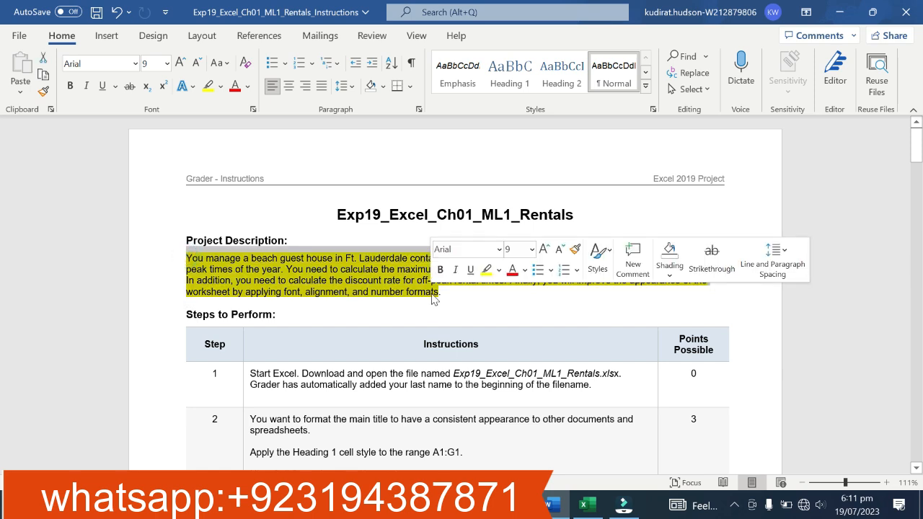
left_click(486, 271)
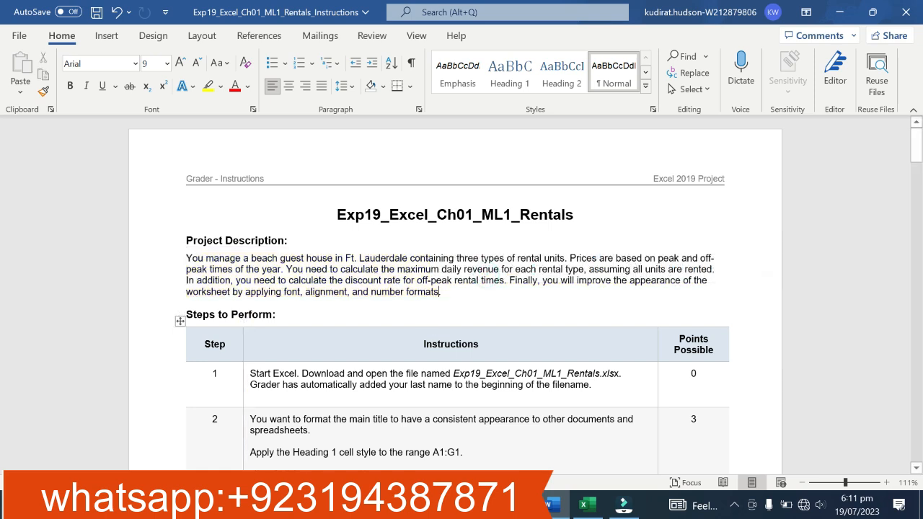
left_click(246, 373)
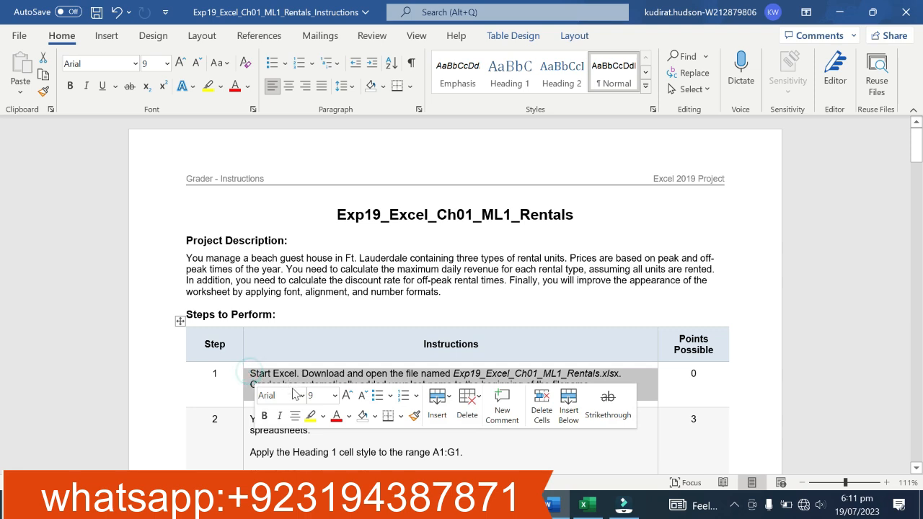
left_click(310, 417)
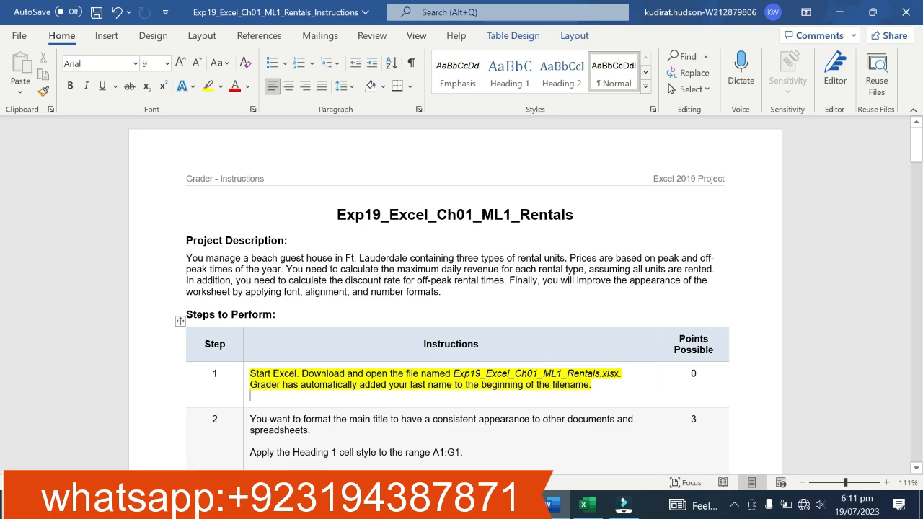
Check the rentals workbook's file name in Excel against step 1, and return to the Word instructions
left_click(588, 505)
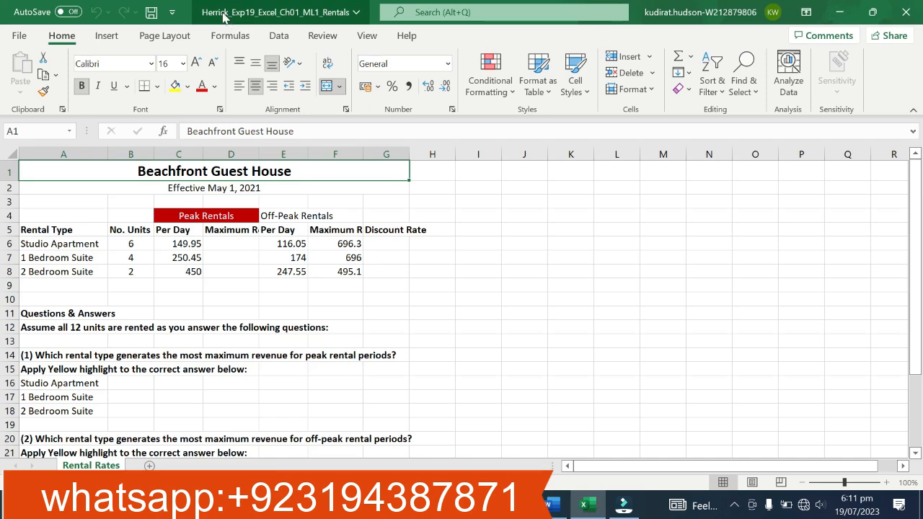
left_click(552, 505)
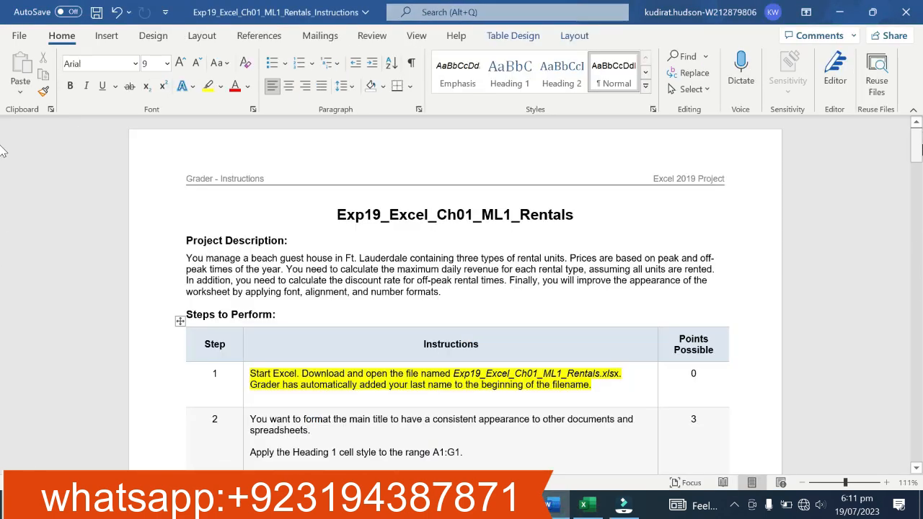
left_click_drag(917, 143, 921, 157)
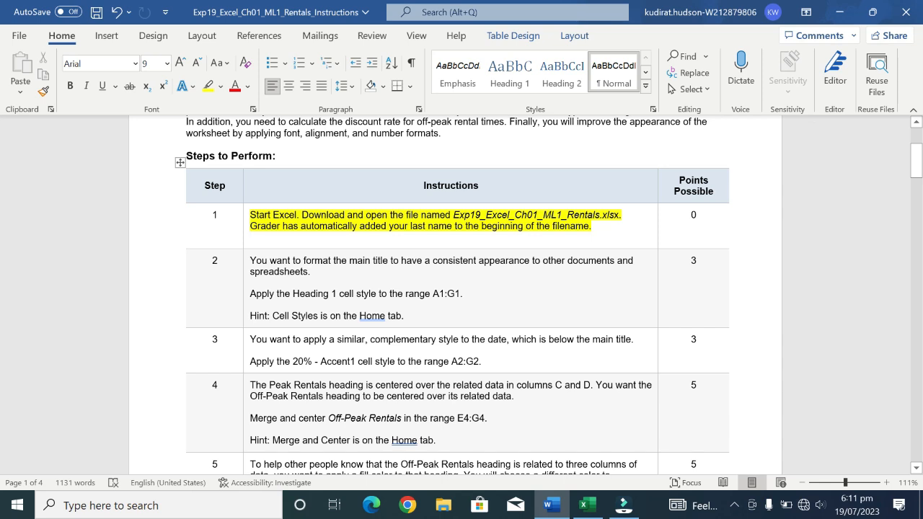
Clear the yellow highlight from the step 1 instructions and highlight the step 2 instructions in yellow
left_click(246, 232)
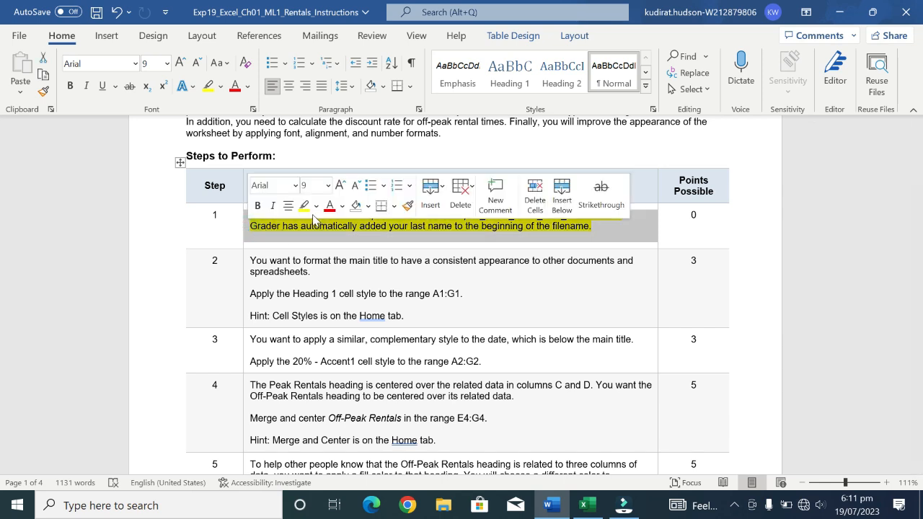
left_click(304, 207)
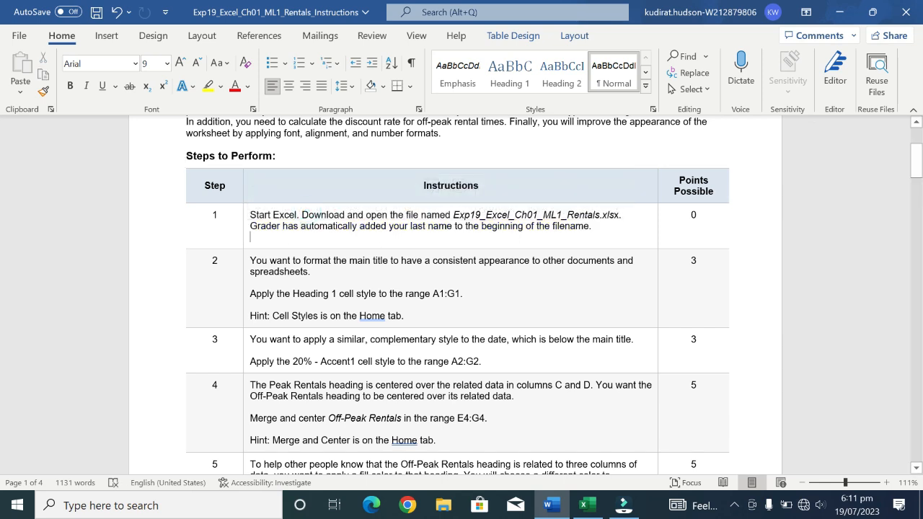
left_click(245, 296)
left_click(300, 273)
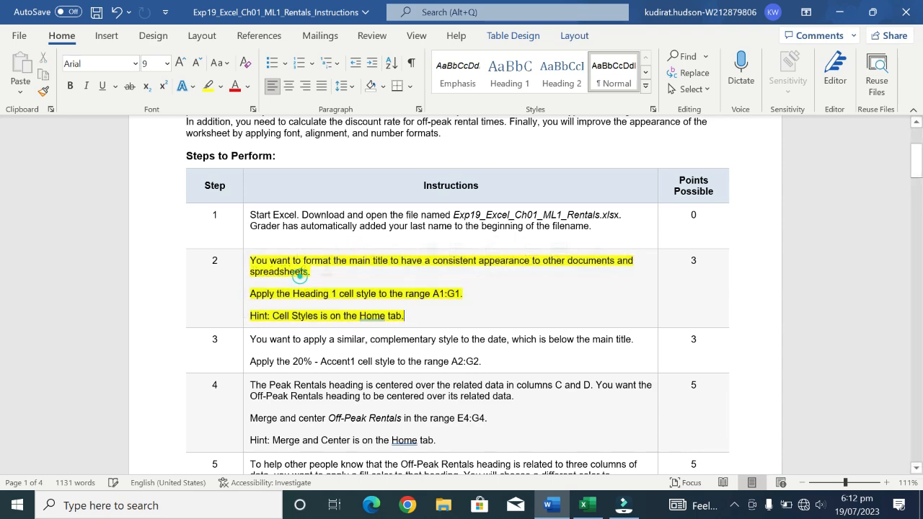
left_click_drag(918, 172, 919, 181)
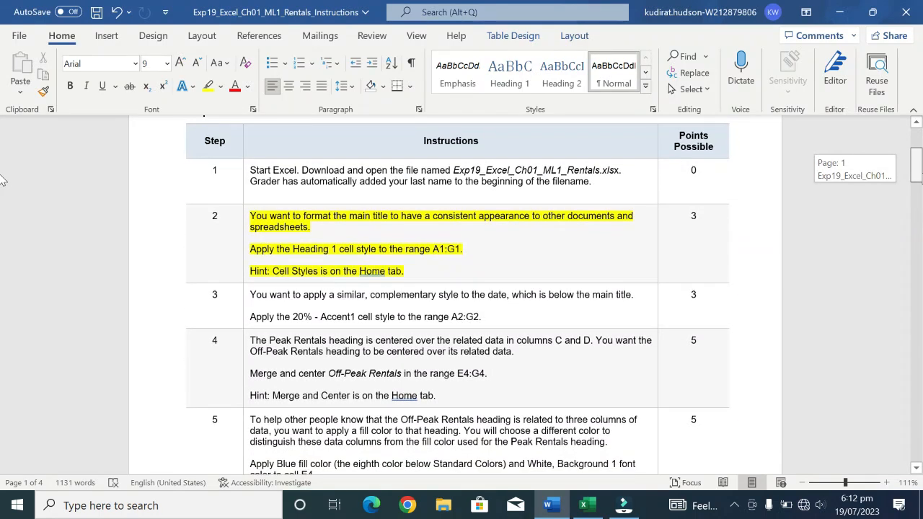
left_click_drag(1, 175, 1, 178)
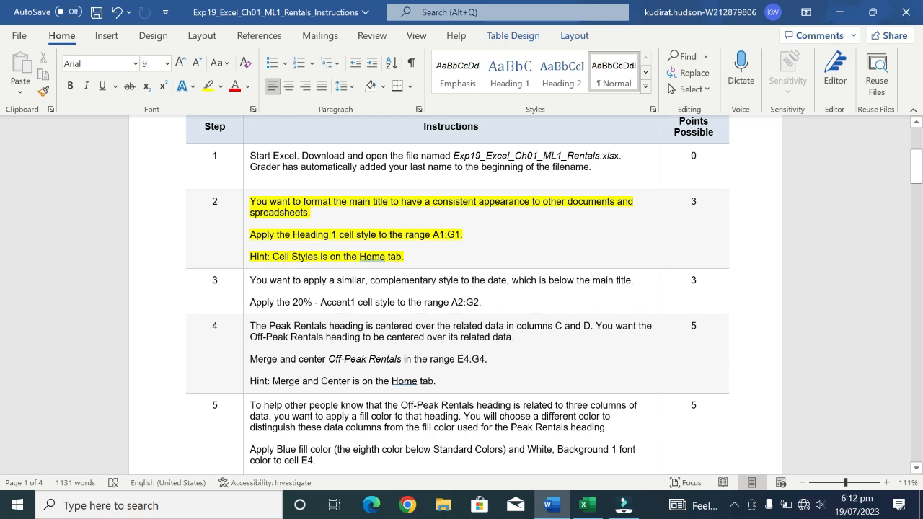
Switch to the Excel workbook and apply the Heading 1 cell style to the title in A1:G1
left_click(586, 505)
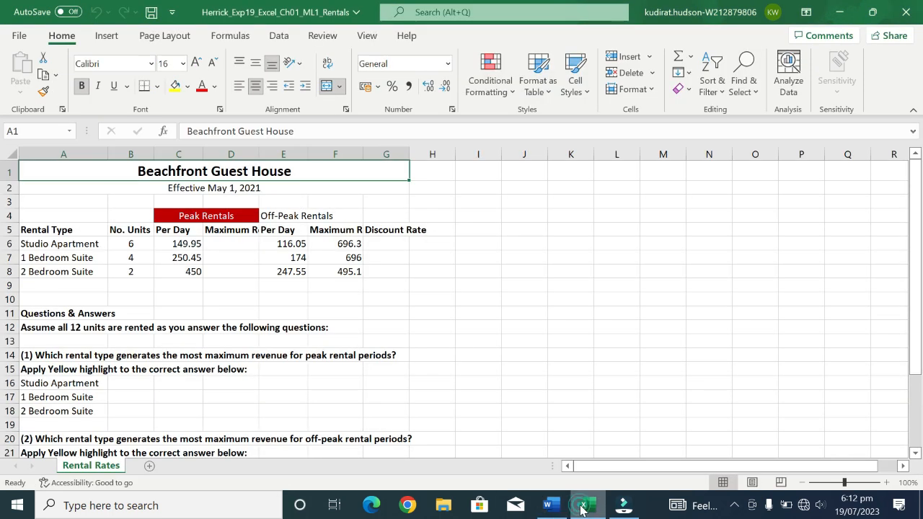
left_click(115, 168)
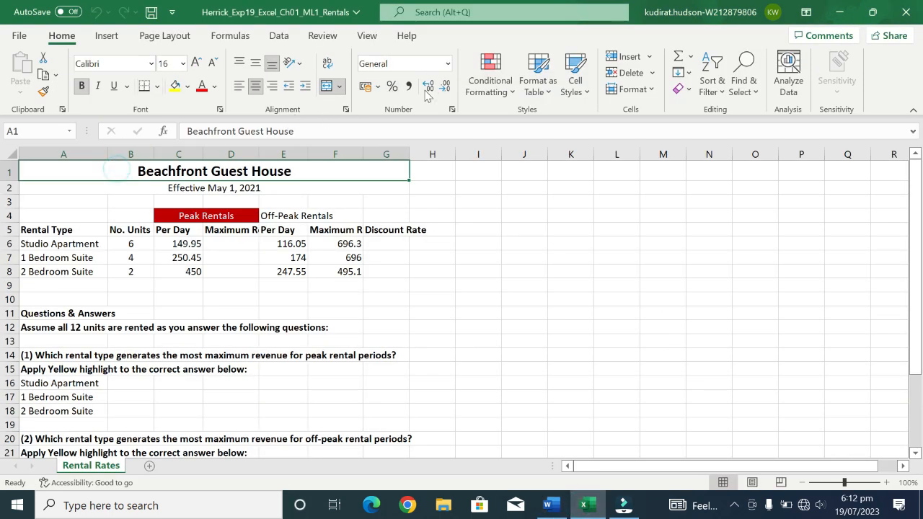
left_click(585, 91)
left_click(495, 329)
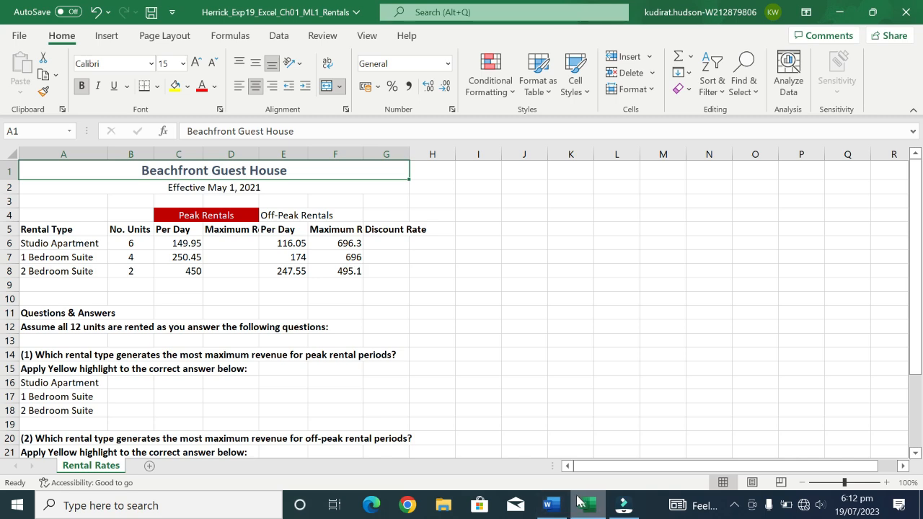
Switch to the Word instructions, clear the highlight from step 2, and highlight the step 3 instructions in yellow
left_click(546, 503)
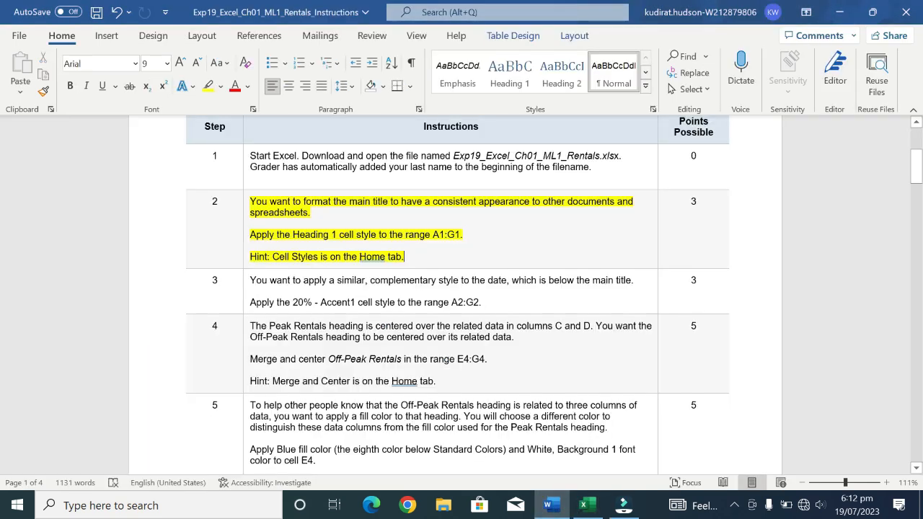
left_click(247, 233)
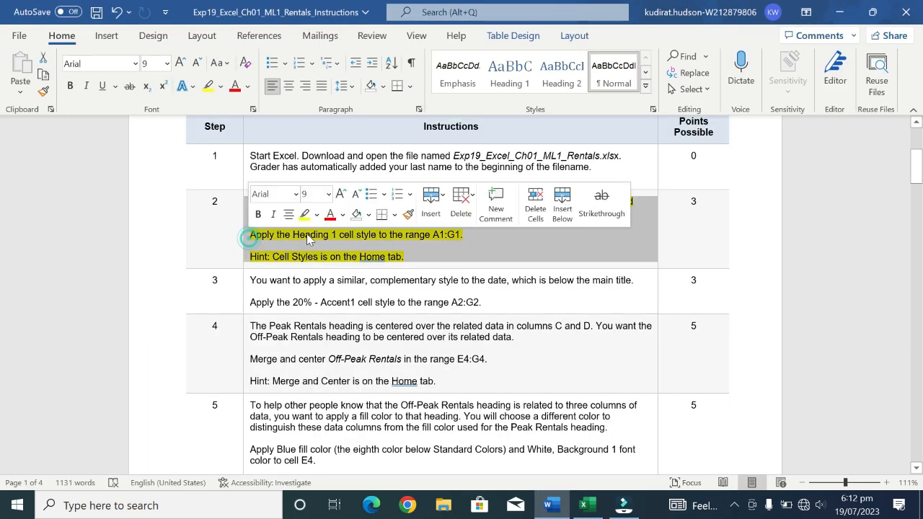
left_click(304, 217)
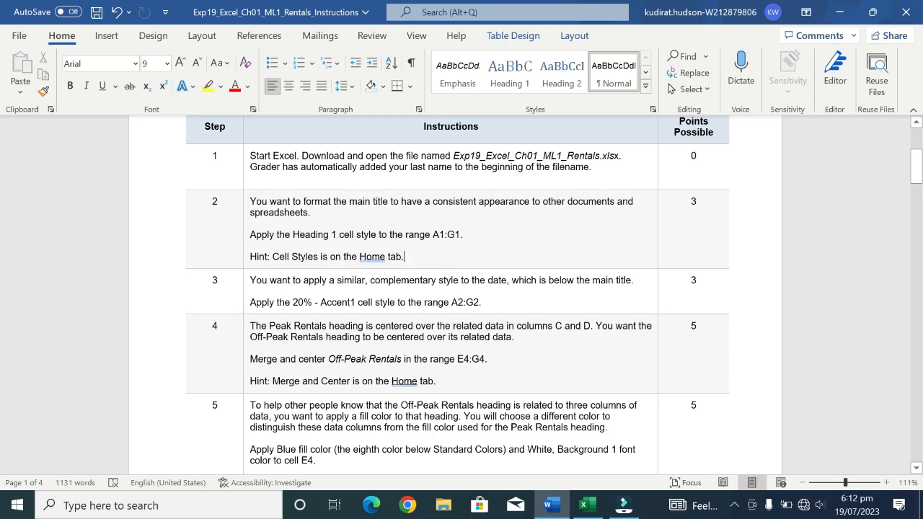
left_click(247, 300)
left_click(243, 292)
left_click(299, 269)
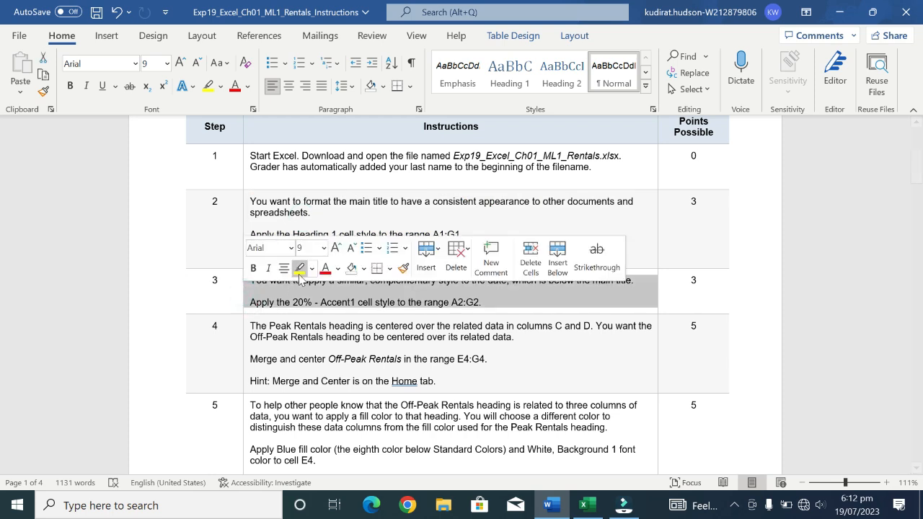
left_click(590, 315)
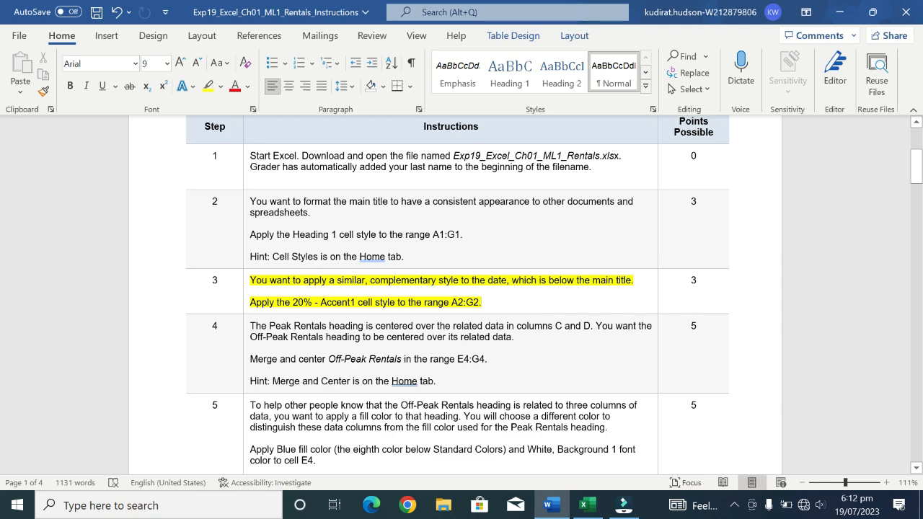
Switch to the Excel workbook and apply the 20% - Accent1 cell style to the date line in A2:G2
left_click(595, 504)
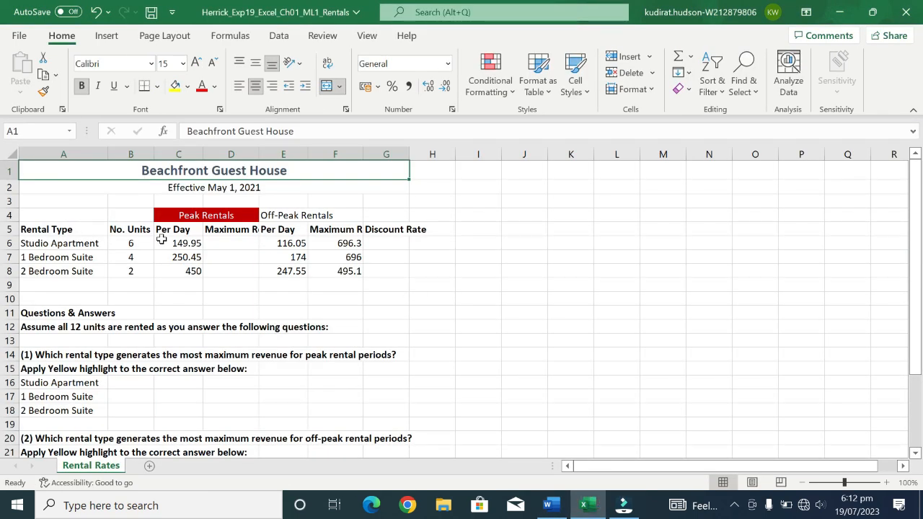
left_click(109, 188)
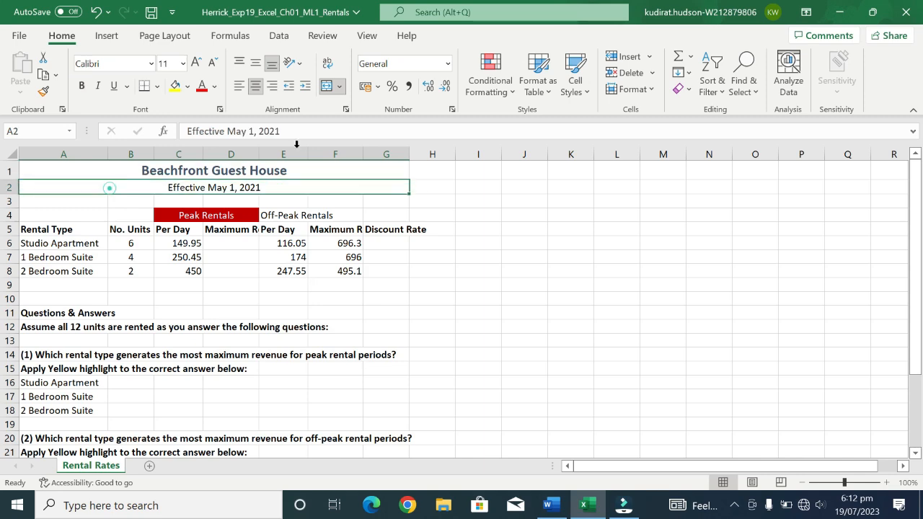
left_click(577, 88)
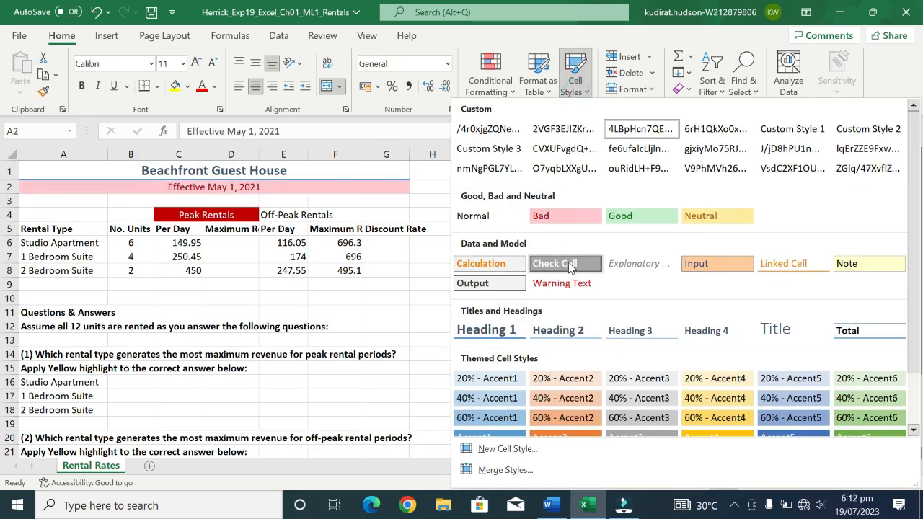
left_click(489, 384)
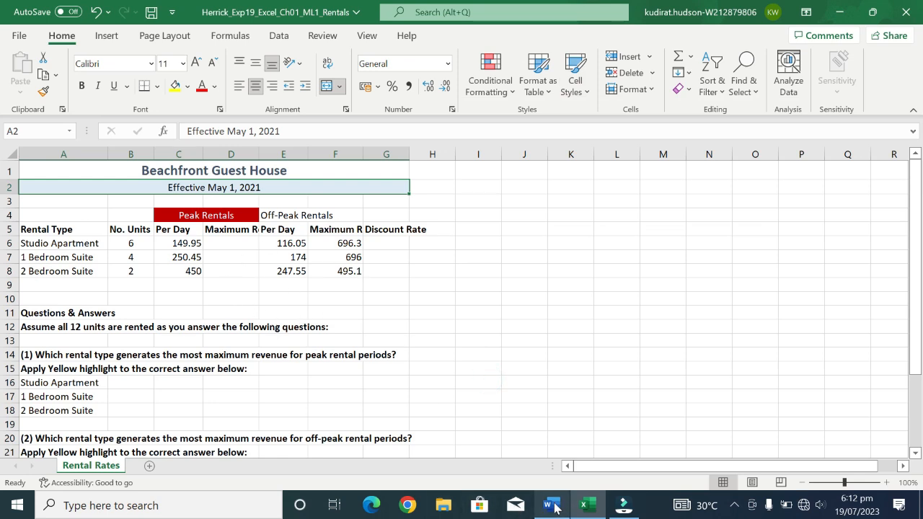
mouse_move(554, 508)
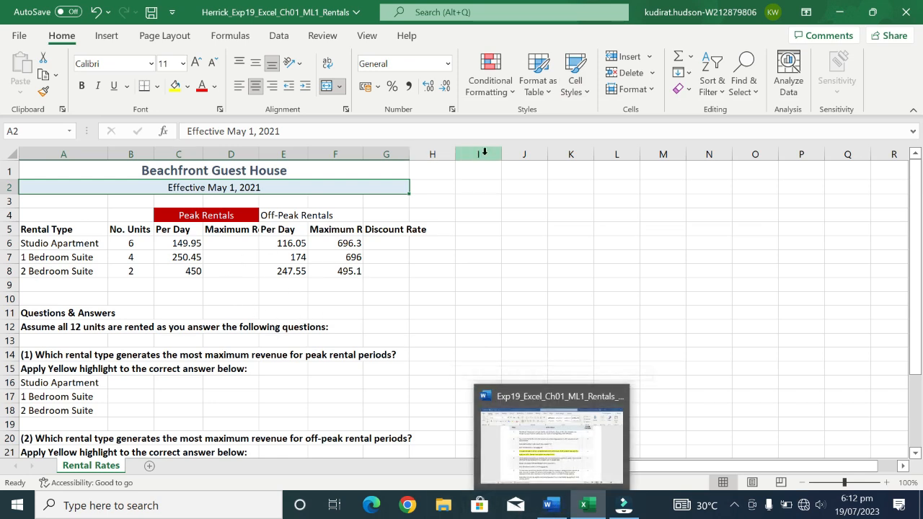
left_click(515, 228)
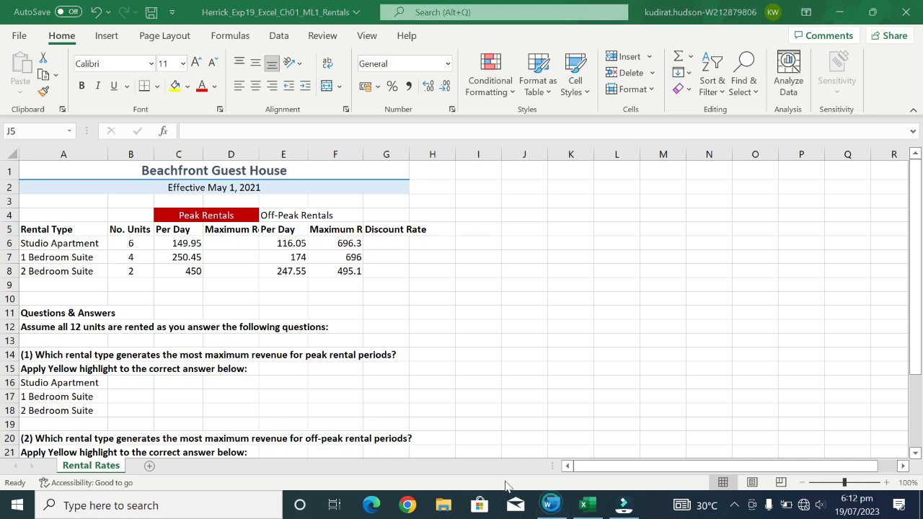
Switch to the Word instructions and clear the yellow highlight from the step 3 text
left_click(550, 505)
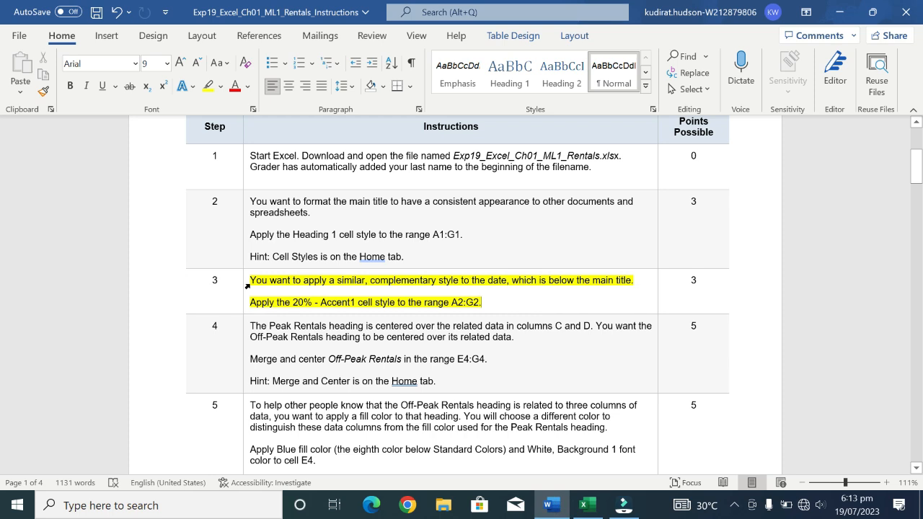
left_click_drag(250, 280, 480, 303)
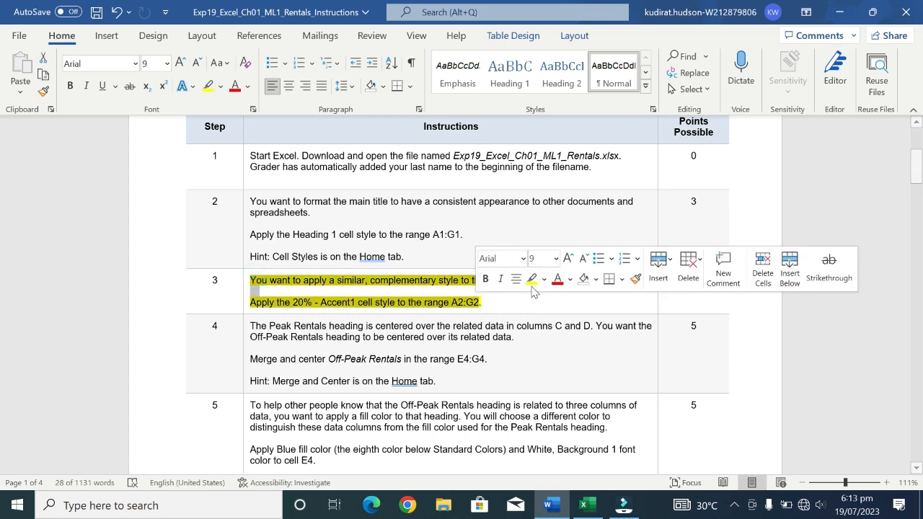
left_click(534, 282)
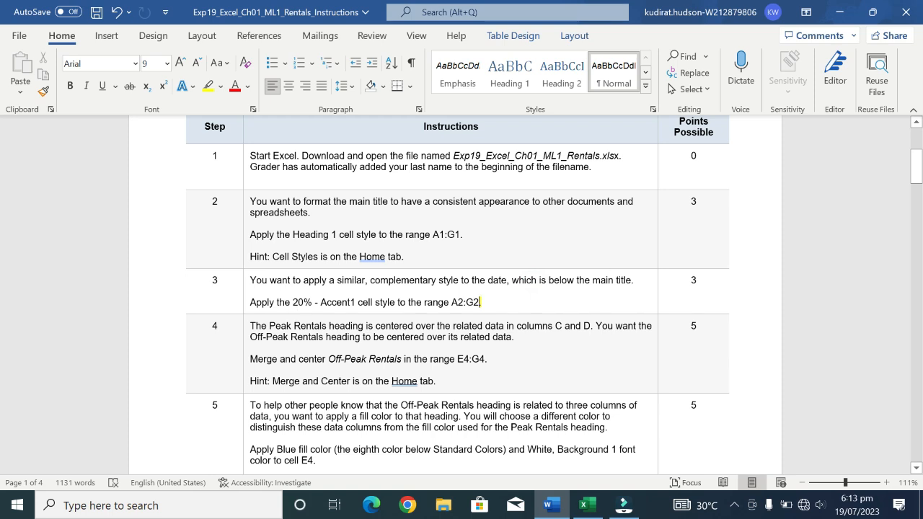
left_click_drag(255, 318, 317, 332)
left_click(323, 332)
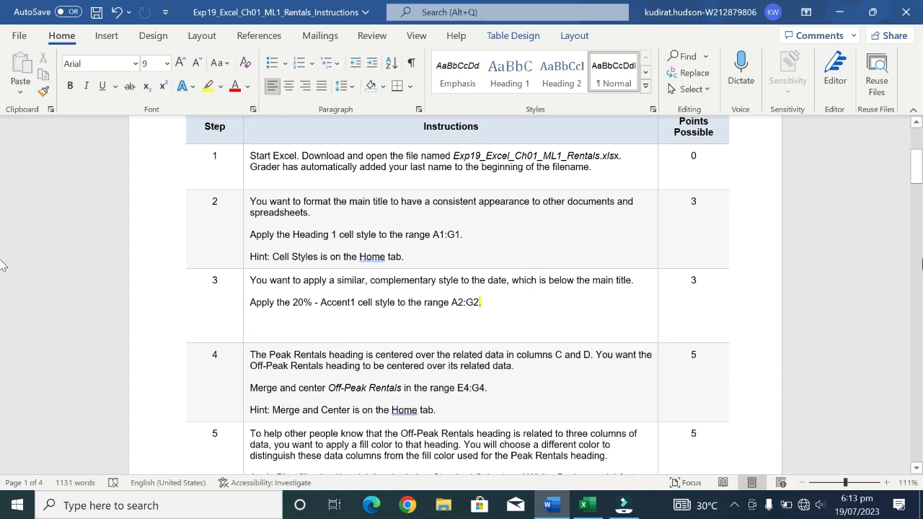
Highlight the step 4 instructions about merging and centering Off-Peak Rentals in yellow
scroll(2, 184, "down", 3)
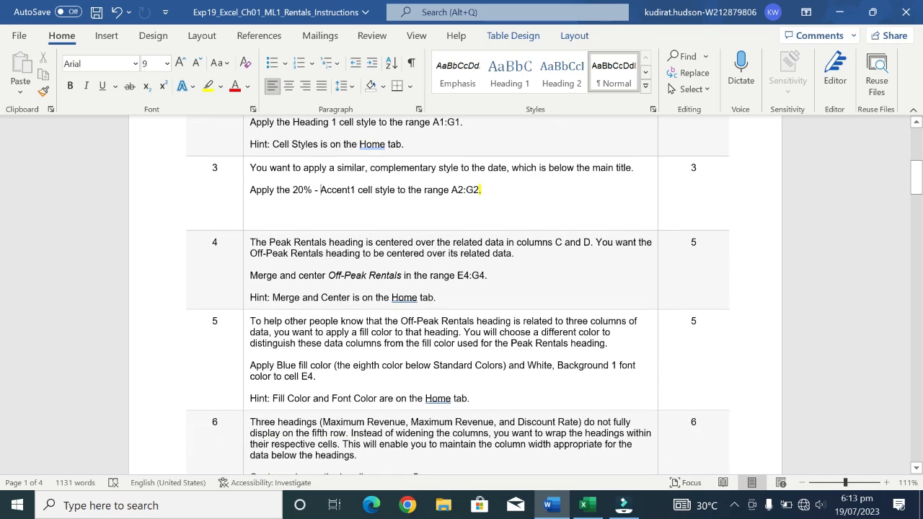
left_click_drag(250, 243, 436, 298)
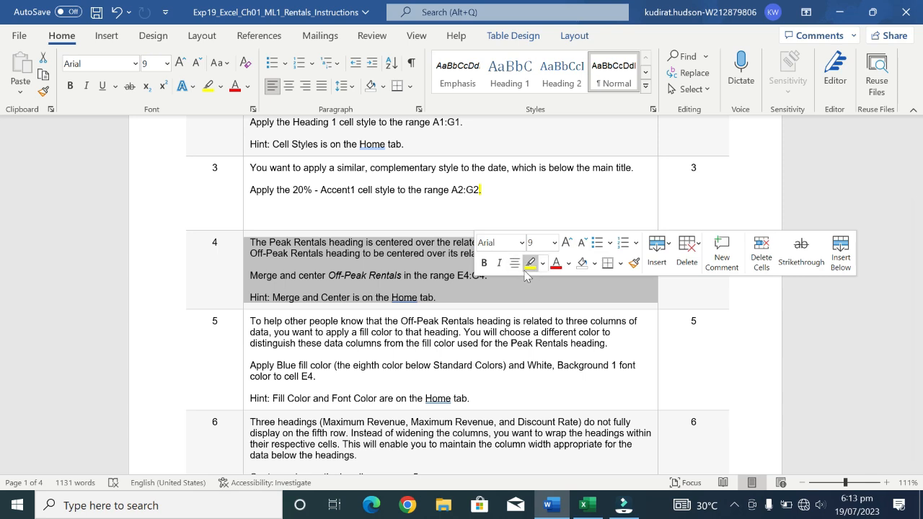
left_click(526, 266)
left_click(480, 298)
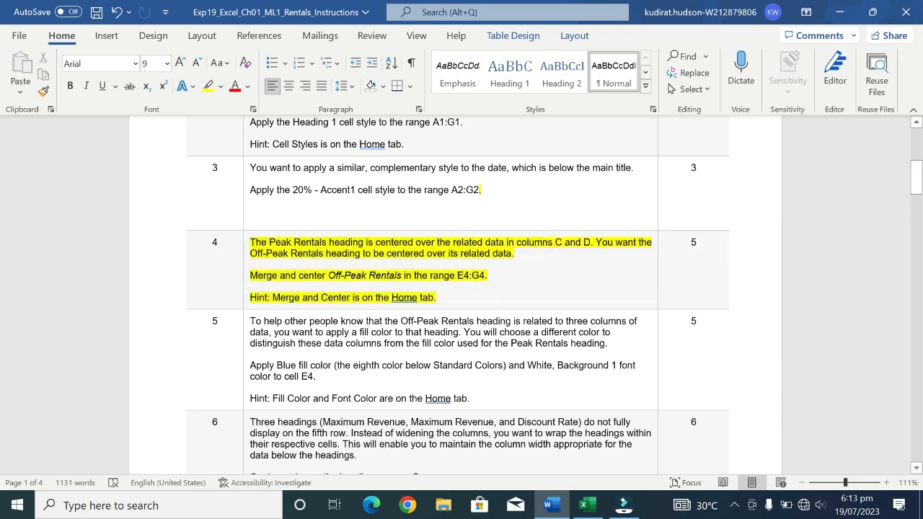
left_click(882, 483)
left_click(883, 484)
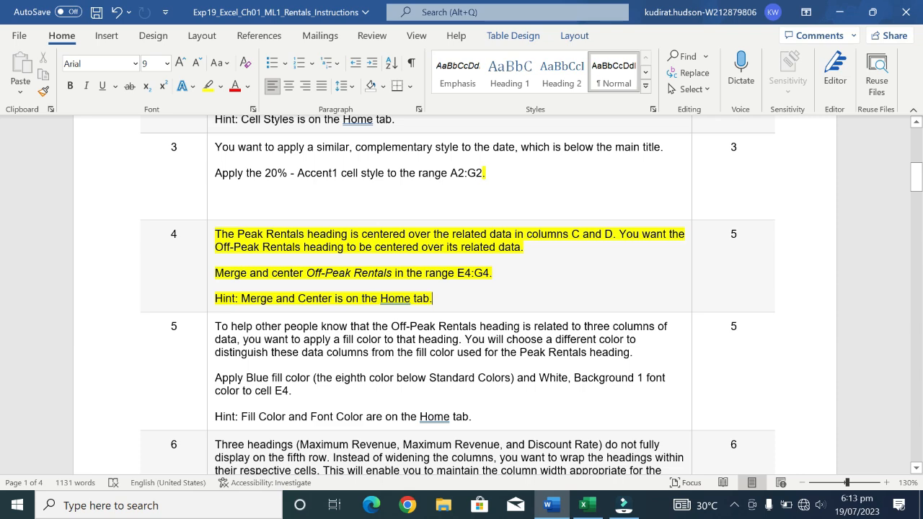
Switch to the Excel workbook and merge and center the Off-Peak Rentals heading across E4:G4
left_click(583, 505)
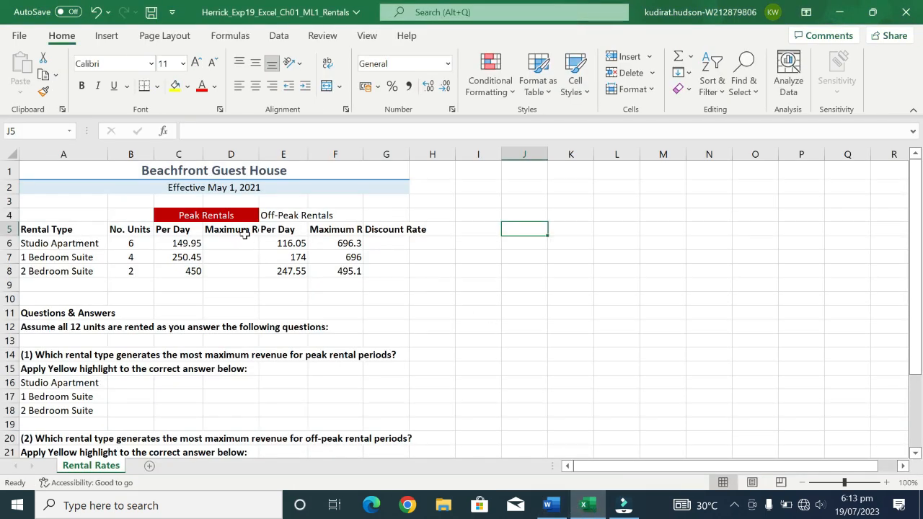
left_click(276, 217)
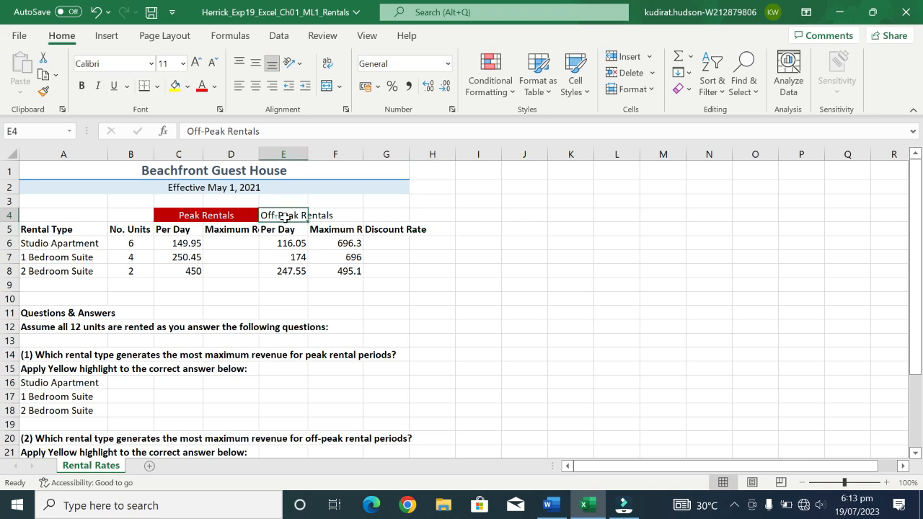
left_click_drag(285, 216, 372, 215)
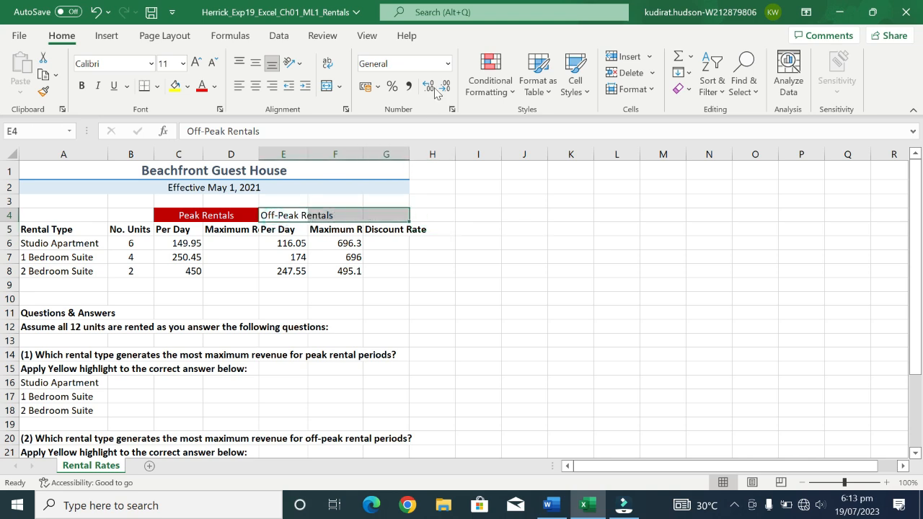
left_click(324, 87)
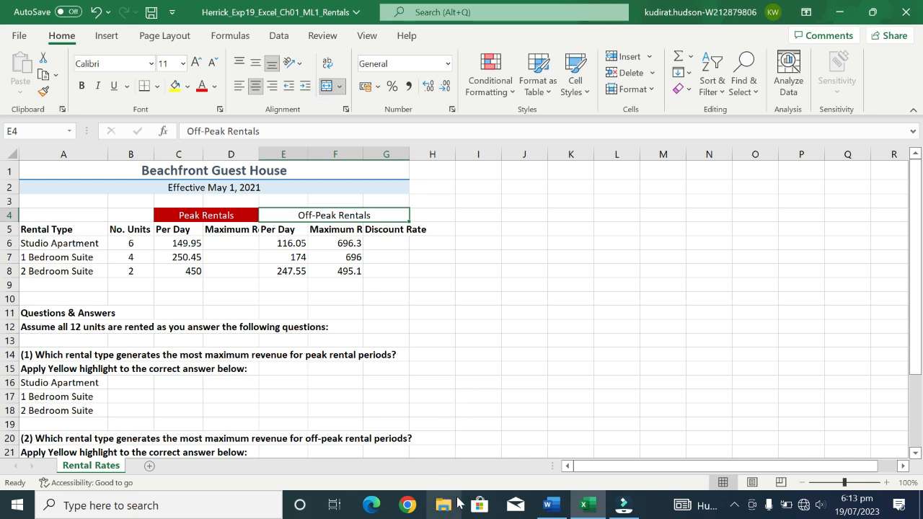
Switch to the Word instructions and clear the yellow highlight from the step 4 text
left_click(550, 505)
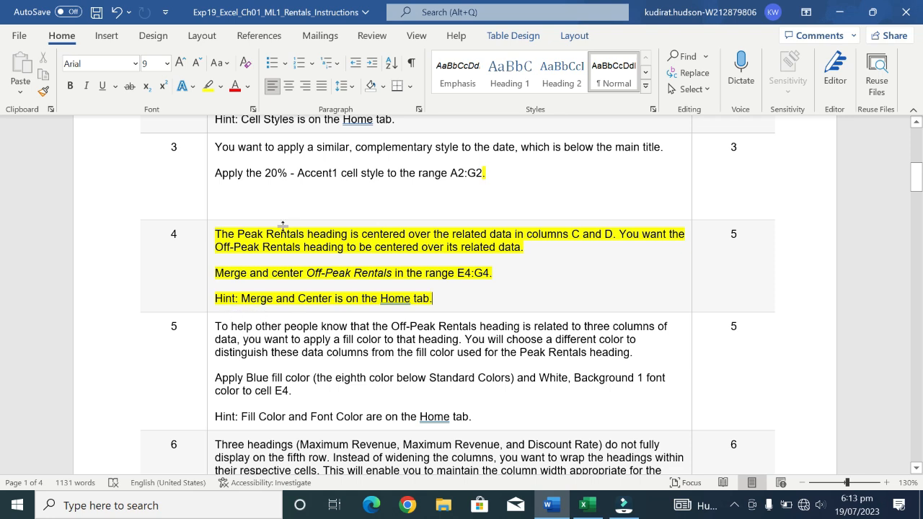
left_click_drag(215, 234, 431, 298)
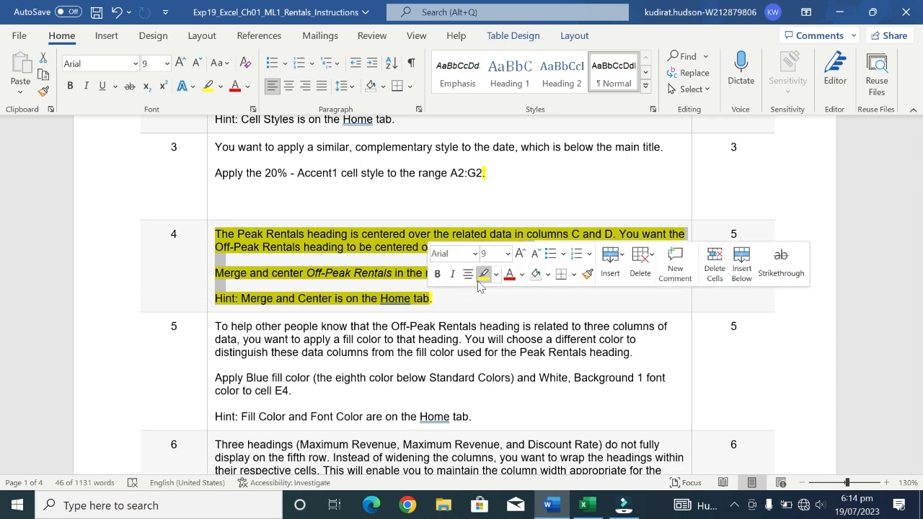
left_click(480, 277)
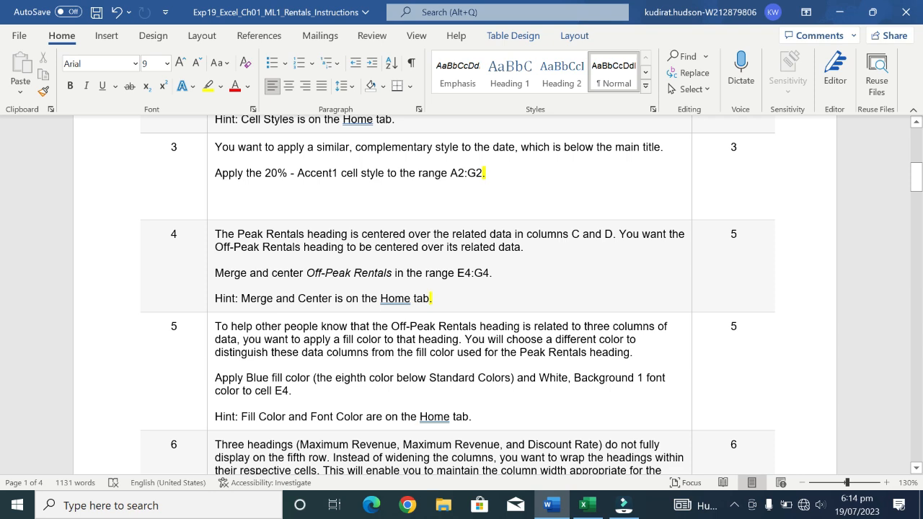
Highlight the step 5 instructions in yellow and select the sentence about the fill and font colors for cell E4
left_click(222, 325)
left_click_drag(217, 326, 470, 417)
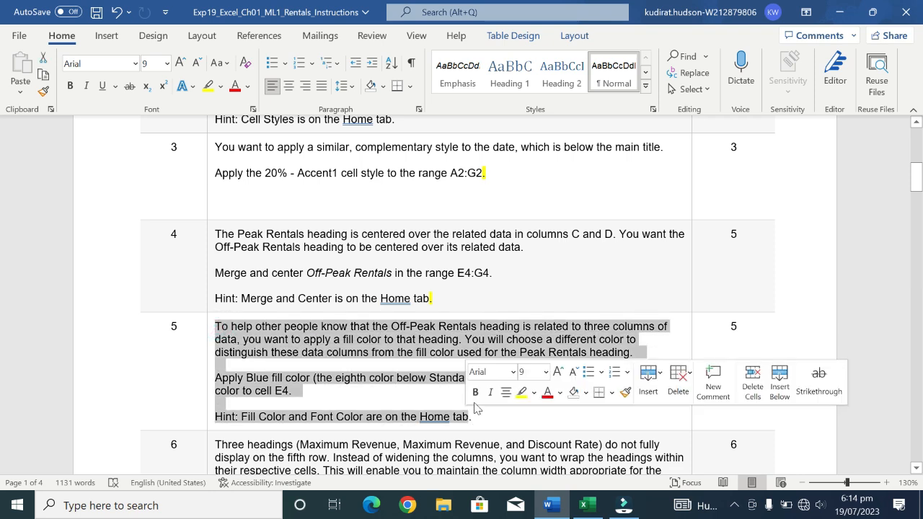
left_click(523, 393)
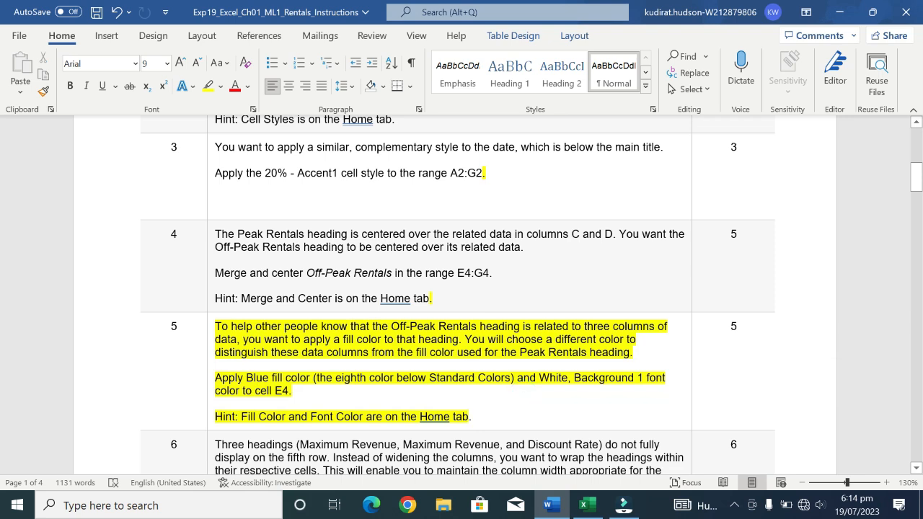
left_click_drag(289, 390, 215, 378)
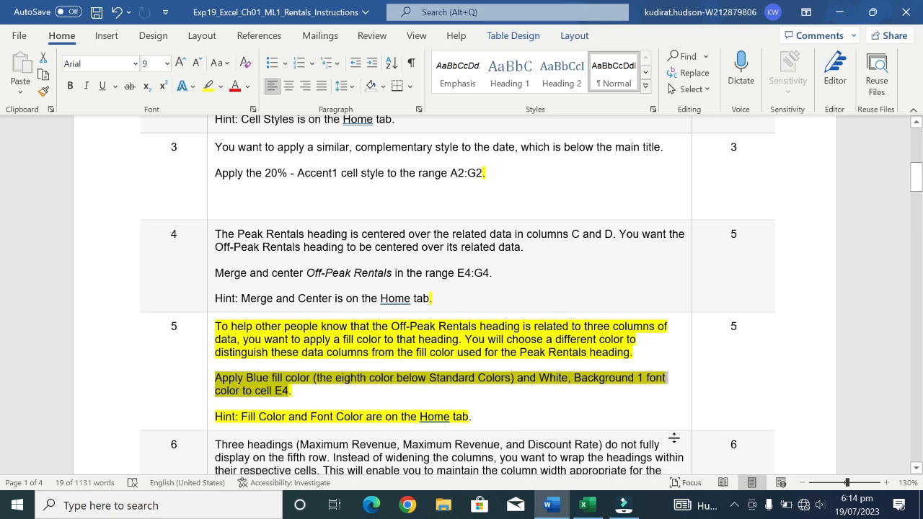
Switch to the Excel workbook, rechecking the step 5 color instructions in Word against the font color choices for E4
left_click(588, 506)
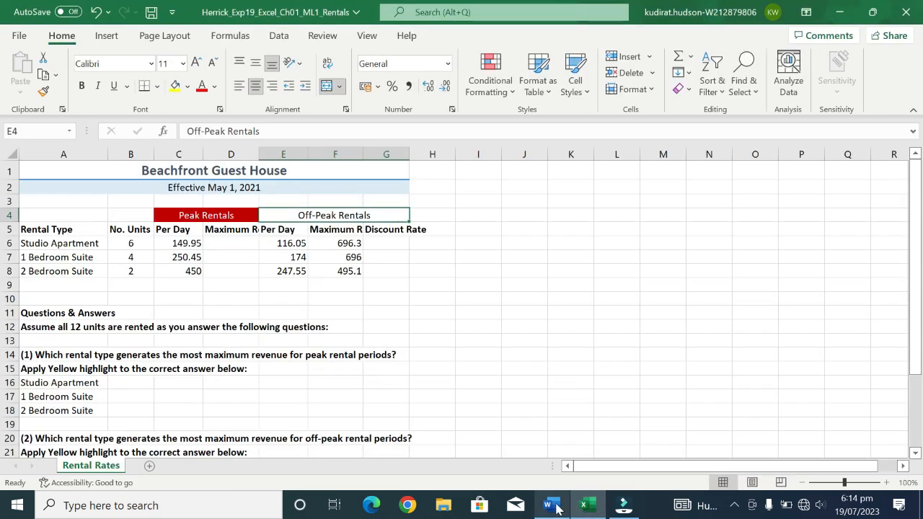
left_click(556, 507)
left_click(588, 506)
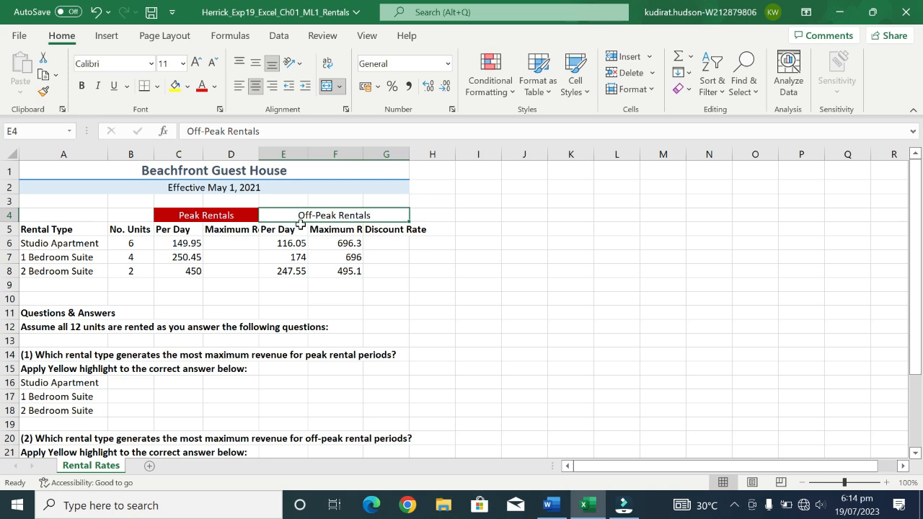
left_click(214, 86)
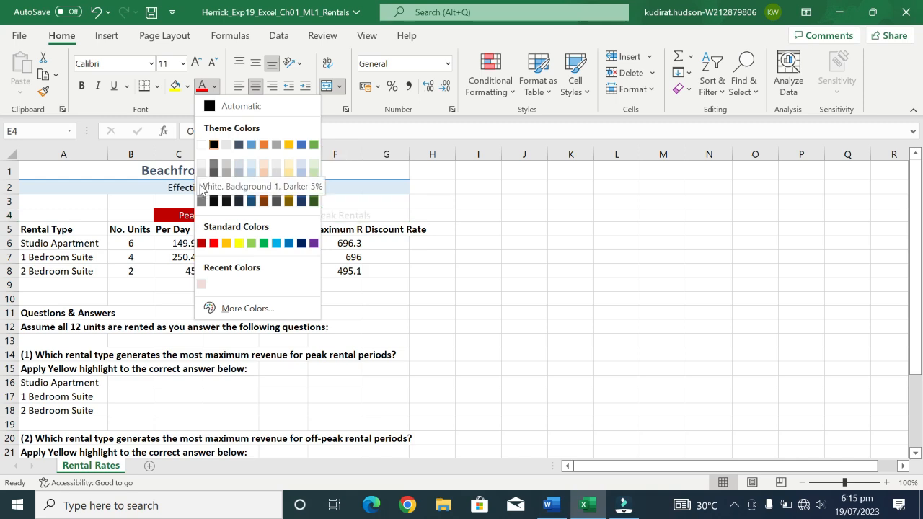
left_click(553, 505)
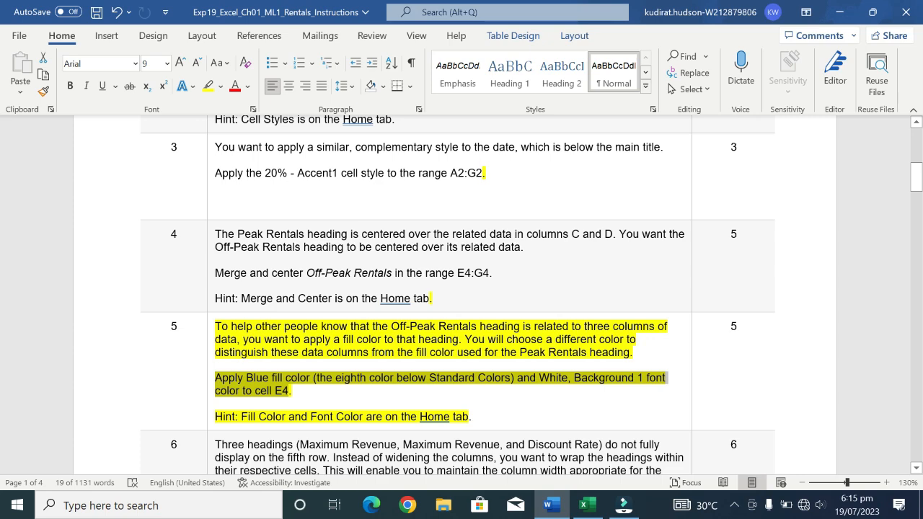
left_click(582, 510)
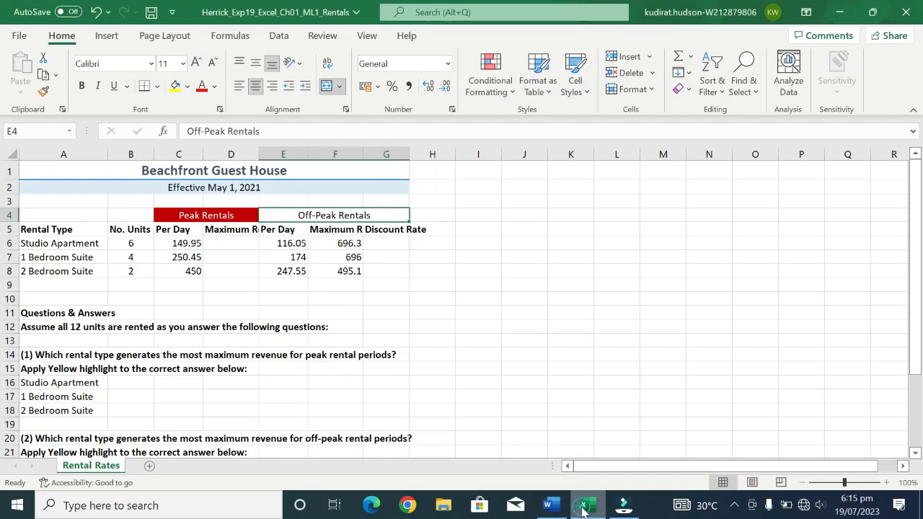
Try White, Background 1 and the standard Blue as font colors for the Off-Peak Rentals heading in E4
left_click(216, 87)
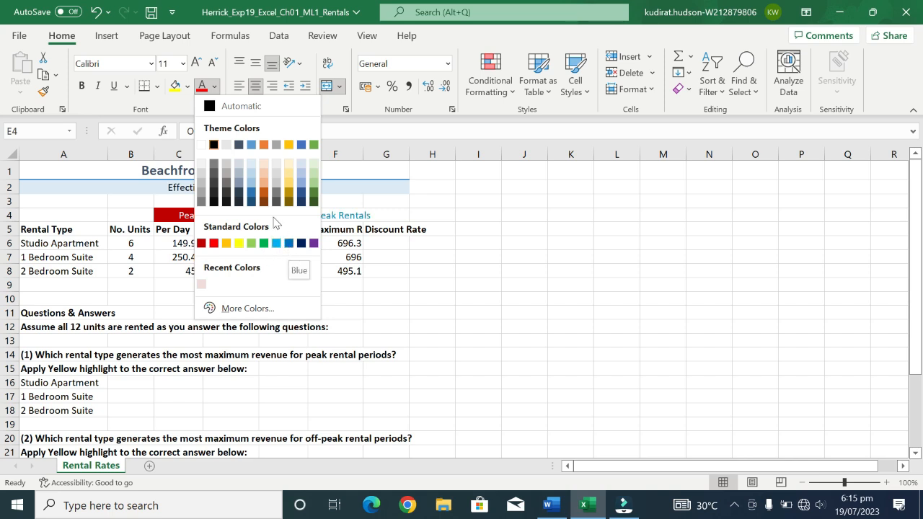
left_click(201, 145)
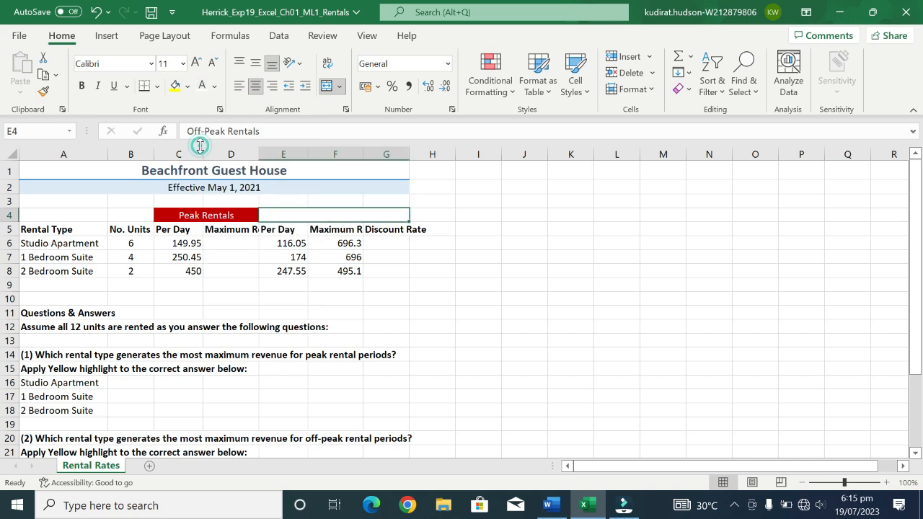
left_click(214, 86)
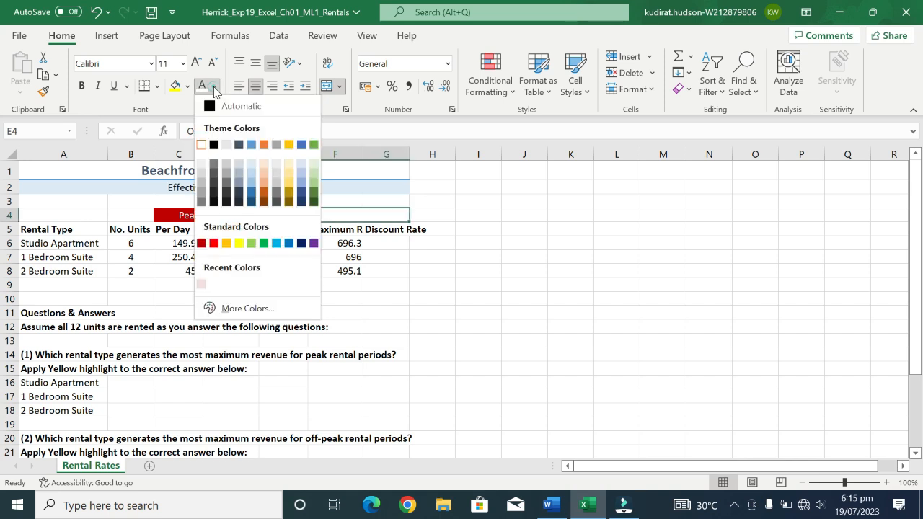
left_click(289, 244)
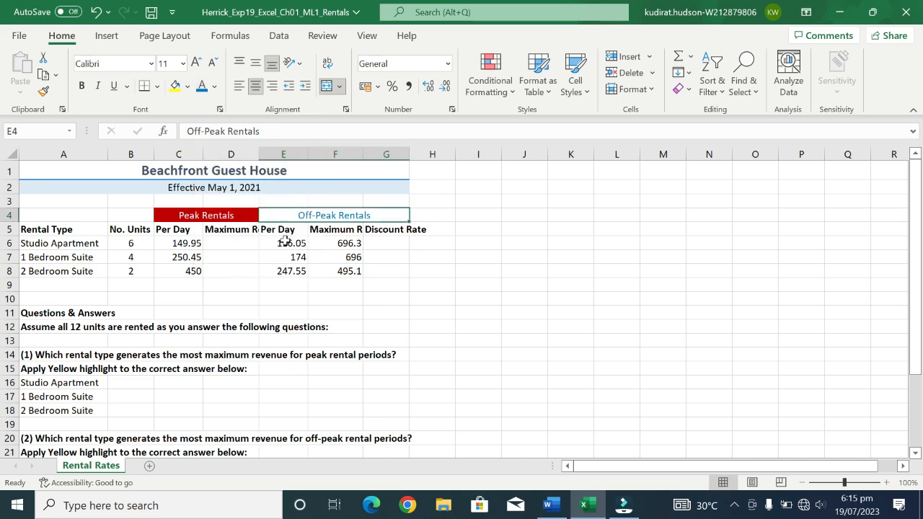
Recheck the step 5 instructions in Word and reapply the standard Blue font color to E4 in Excel
left_click(553, 504)
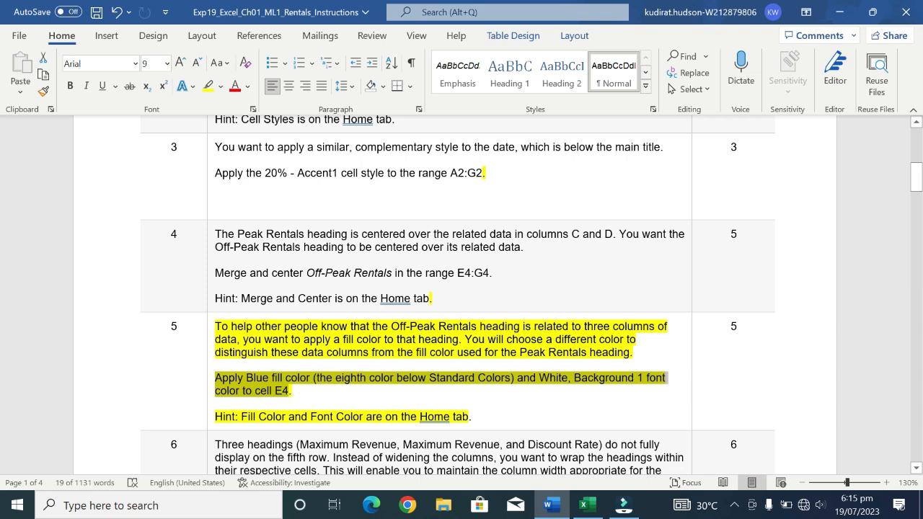
left_click(588, 505)
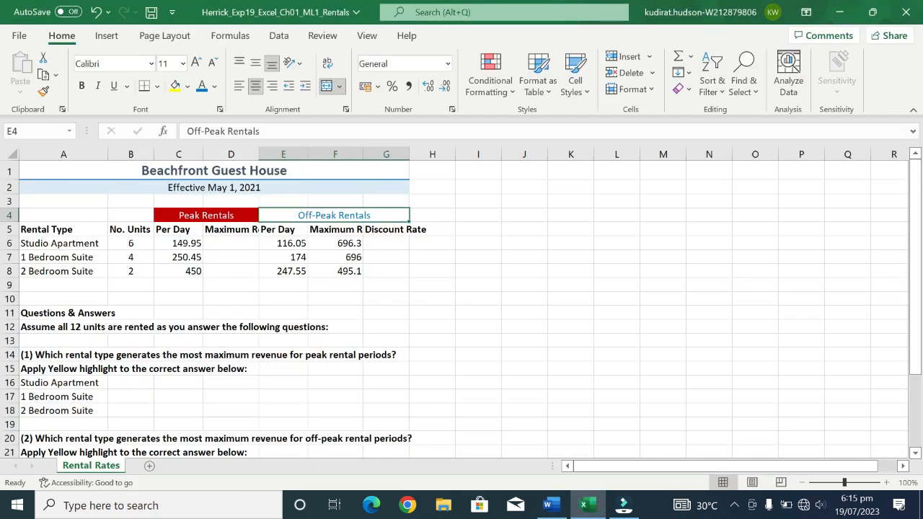
left_click(214, 86)
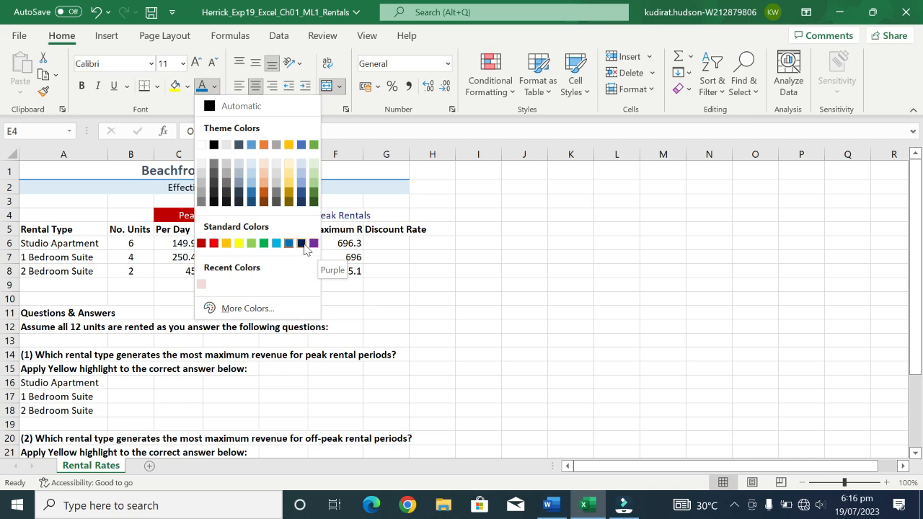
left_click(288, 242)
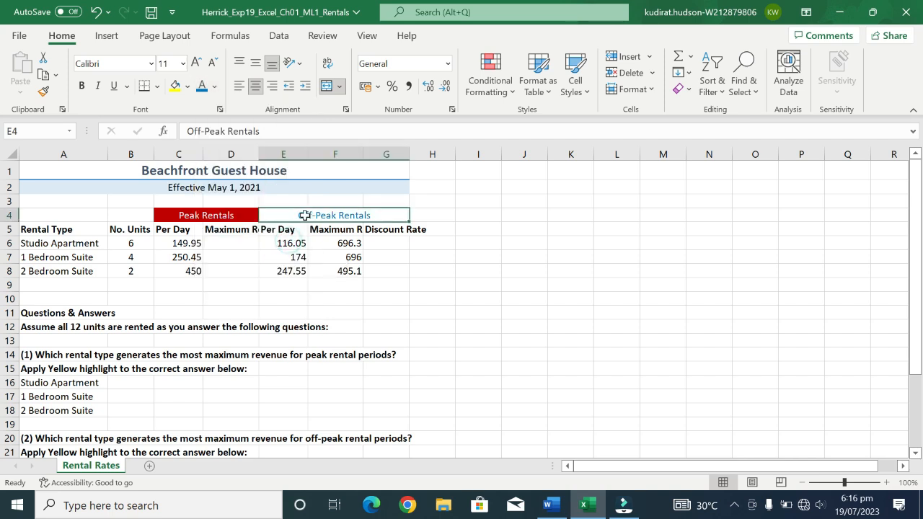
Reread step 5 in Word, and in Excel give E4 the standard Blue fill with White, Background 1 font color
left_click(186, 86)
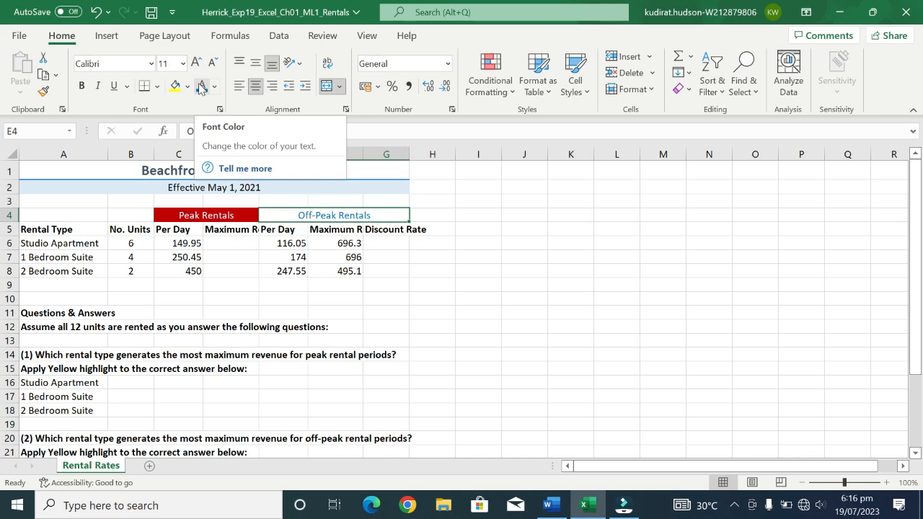
left_click(551, 505)
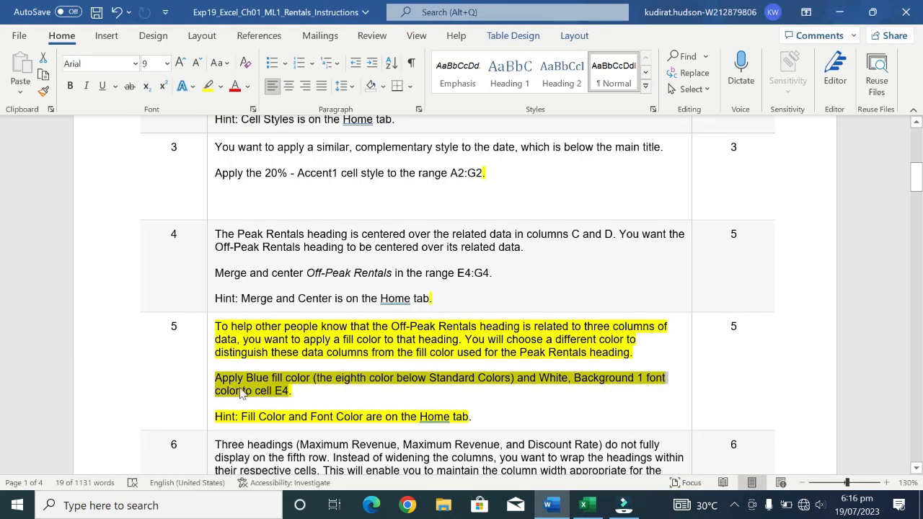
left_click(585, 504)
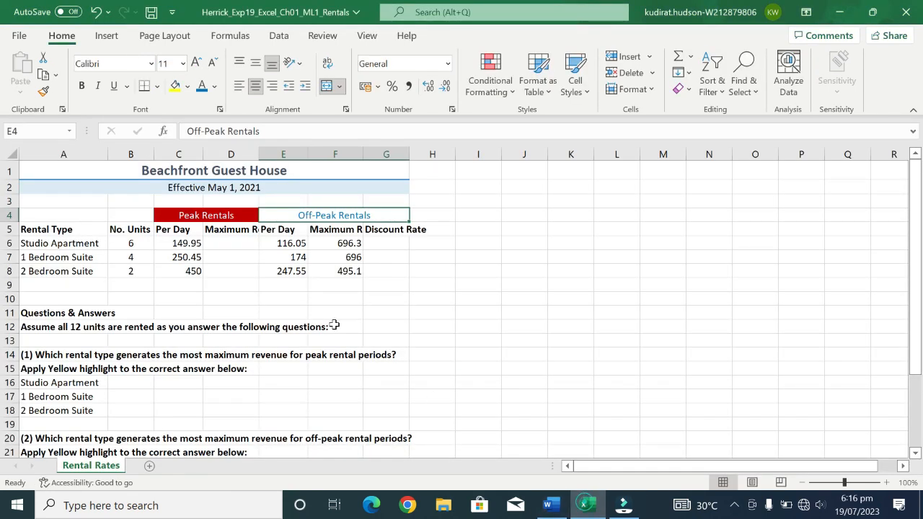
left_click(189, 86)
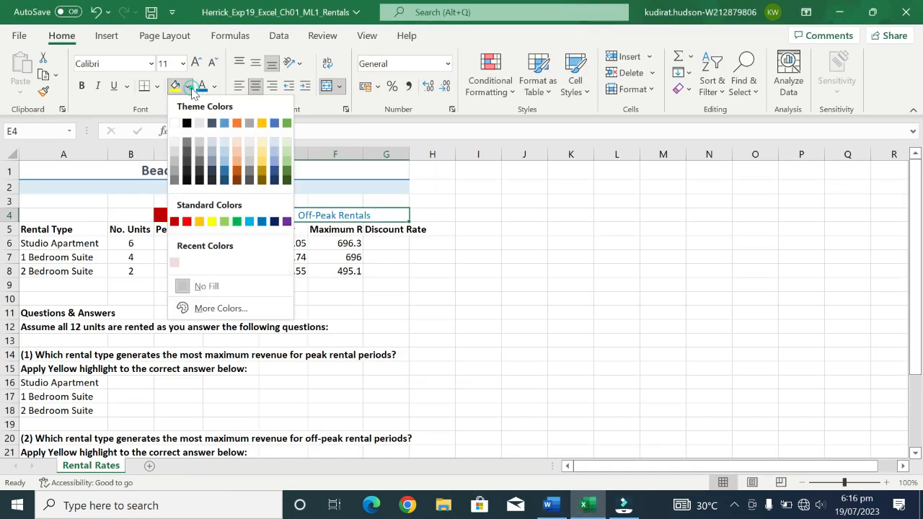
left_click(260, 222)
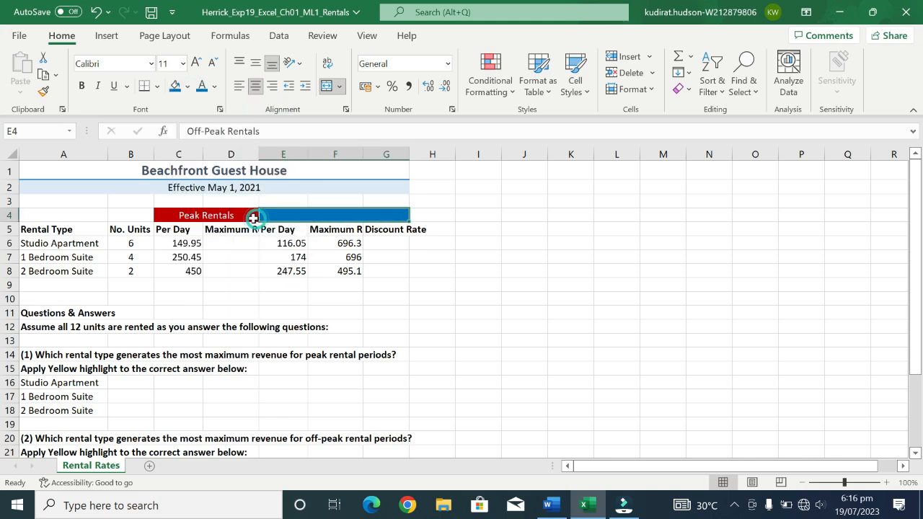
left_click(215, 87)
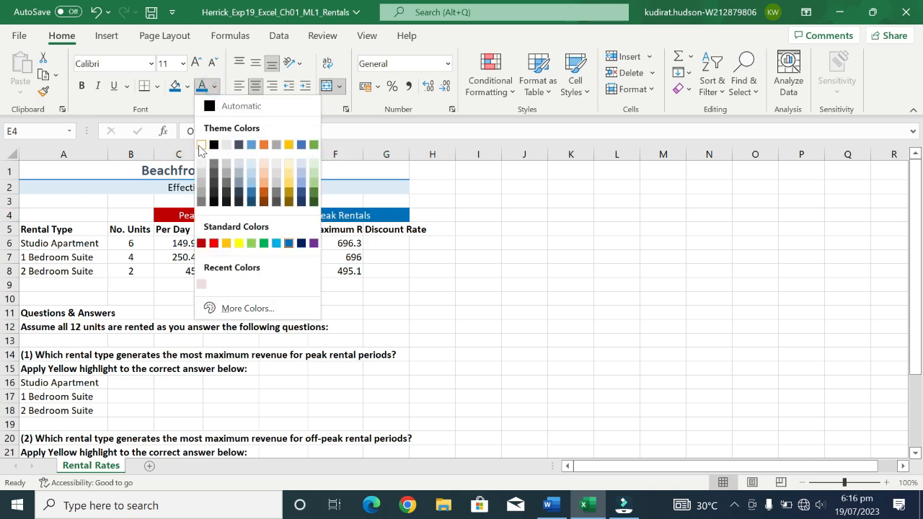
left_click(199, 145)
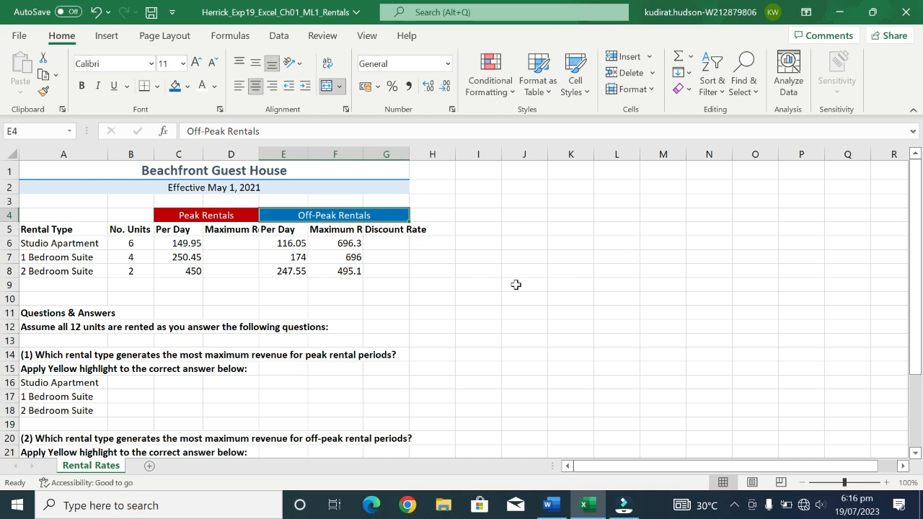
right_click(570, 298)
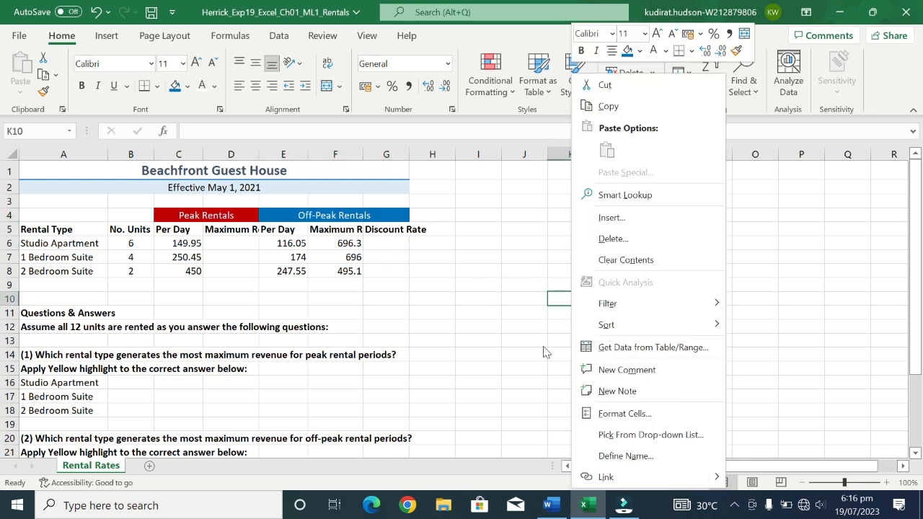
Switch to the Word instructions and clear the yellow highlight from the step 5 text
left_click(549, 508)
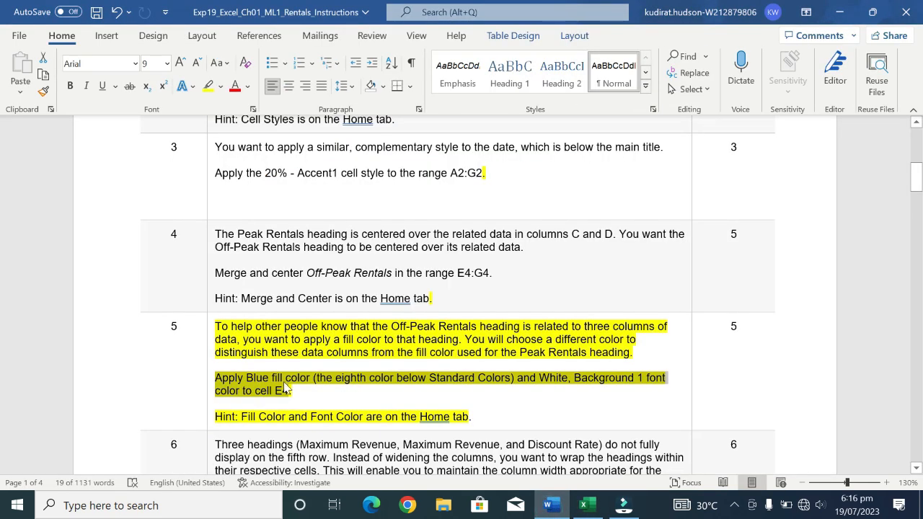
left_click(210, 377)
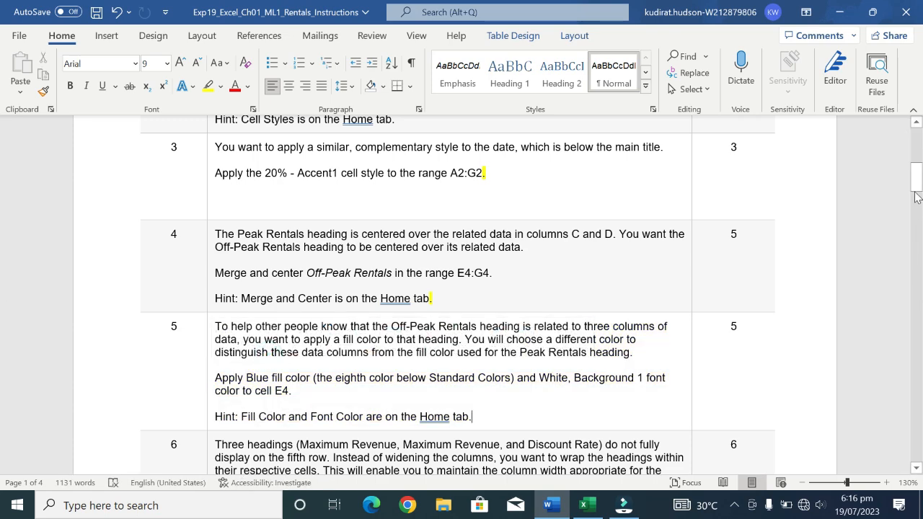
Highlight the step 6 instructions in yellow and read the requirement to center and wrap the headings on row 5
left_click_drag(916, 186, 918, 209)
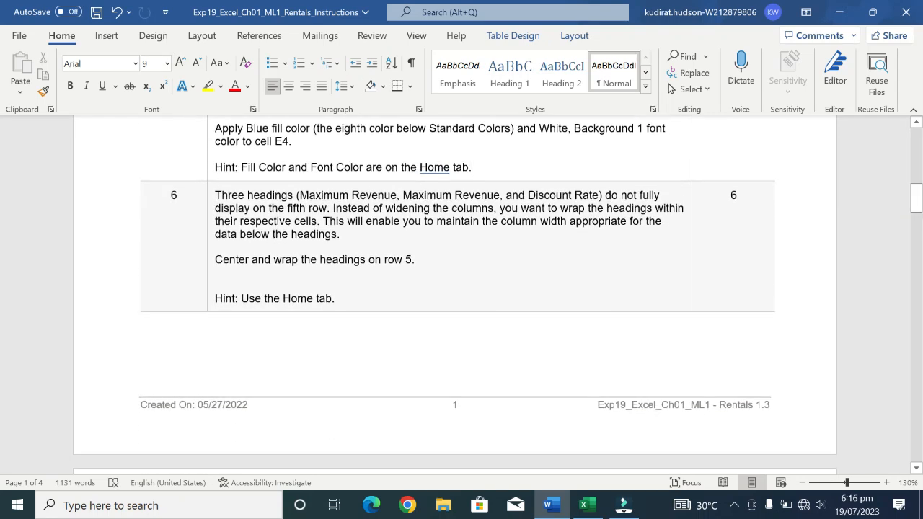
left_click(208, 215)
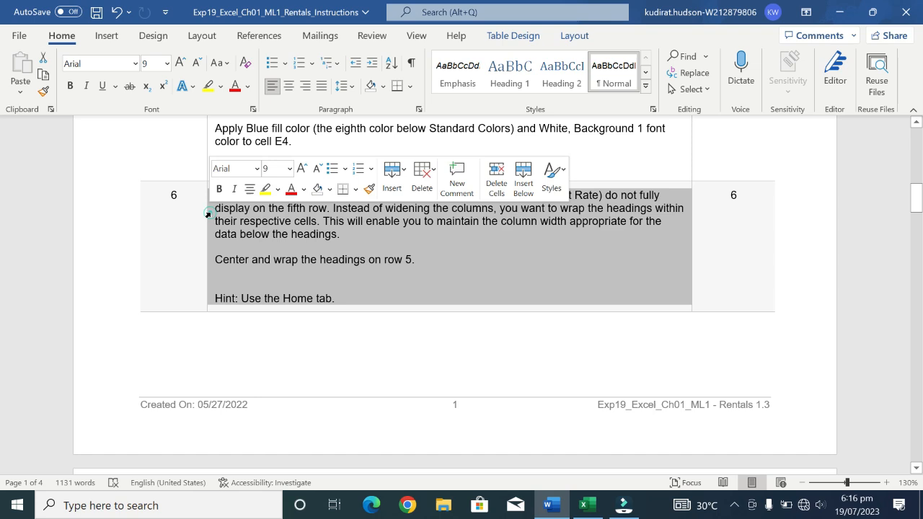
left_click(267, 192)
left_click(498, 305)
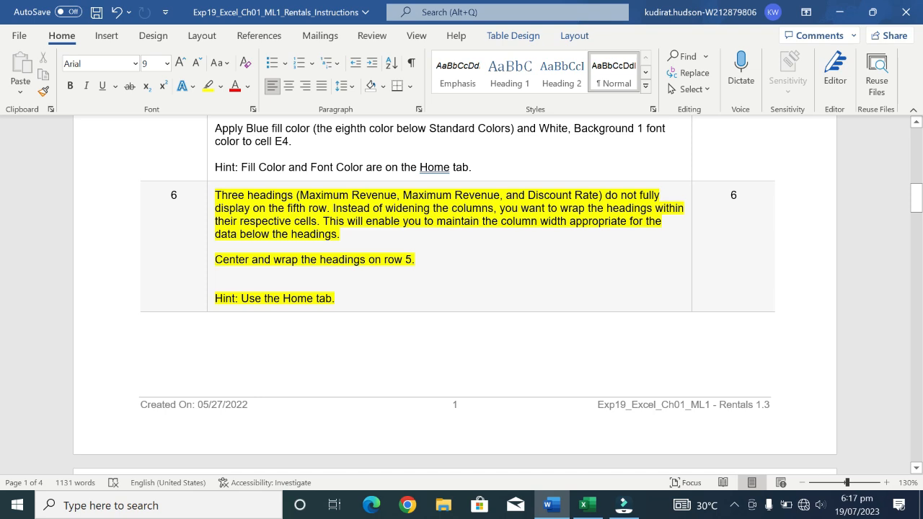
left_click_drag(347, 221, 629, 220)
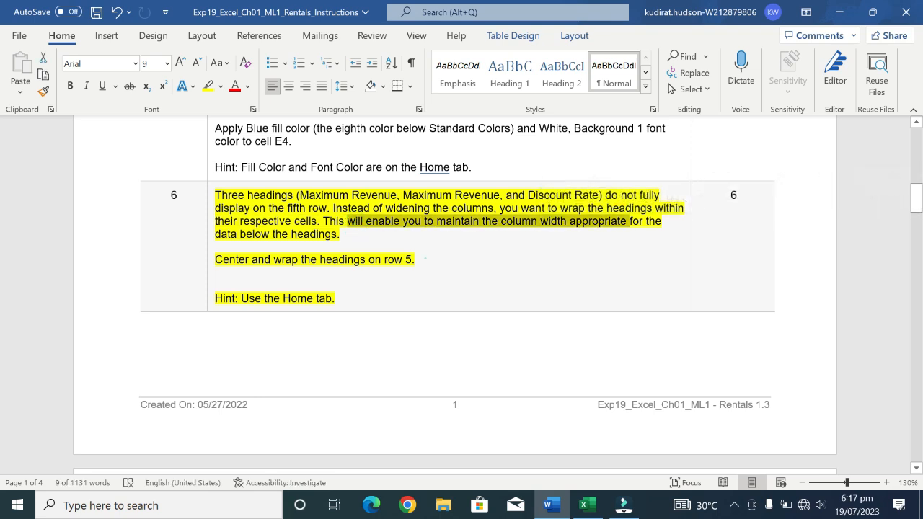
left_click_drag(423, 259, 215, 259)
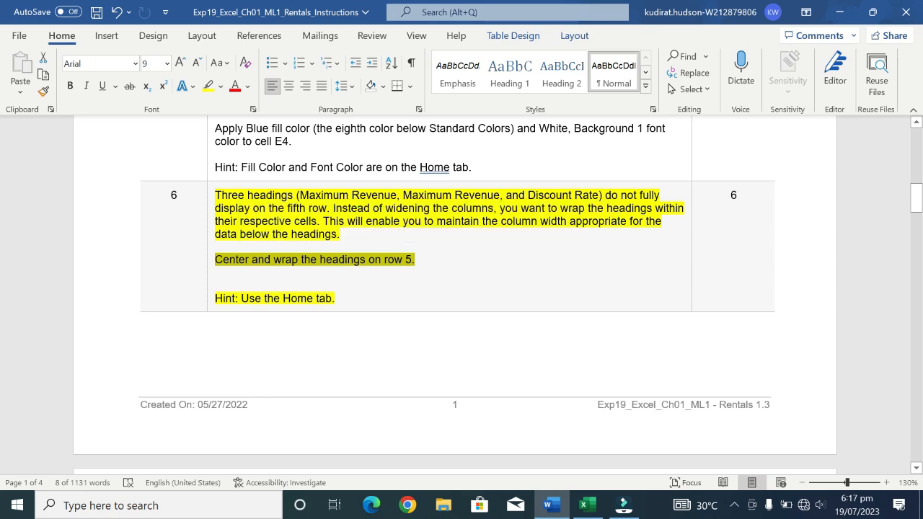
Switch to the Excel workbook, then center and wrap the headings in row 5
left_click(604, 503)
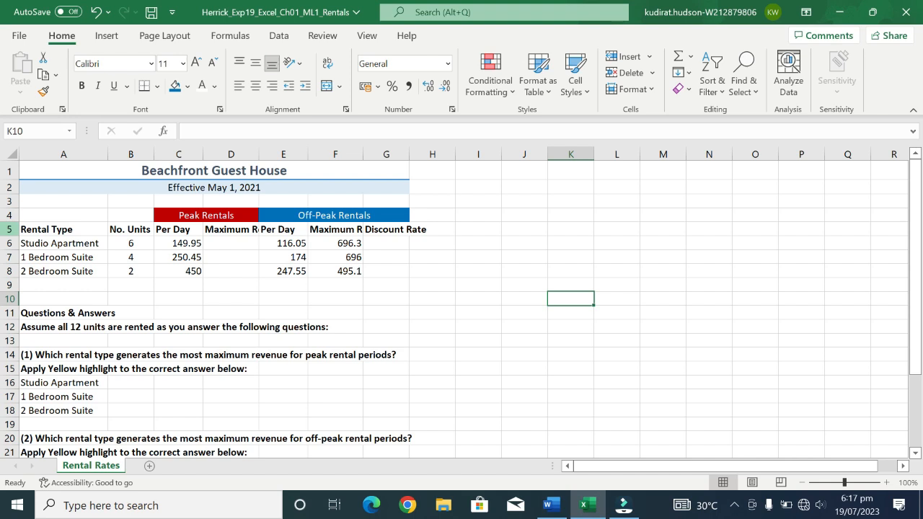
left_click(9, 229)
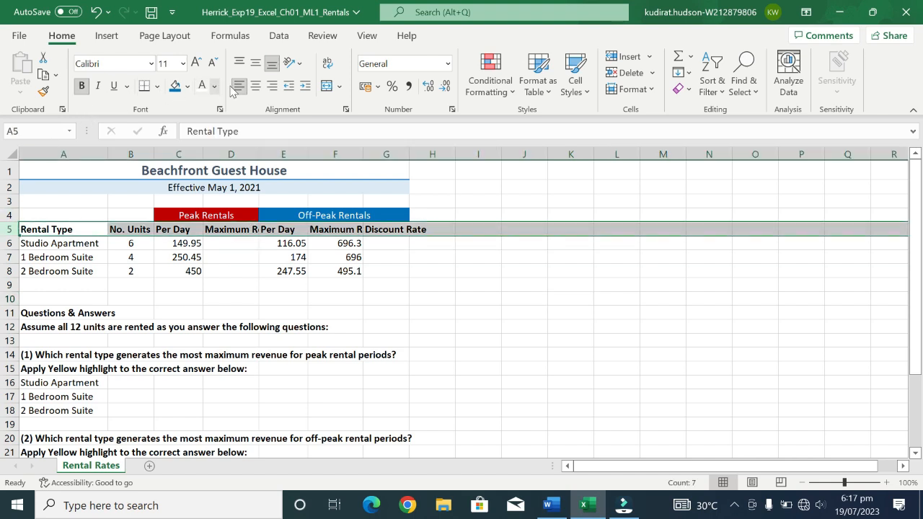
left_click(252, 87)
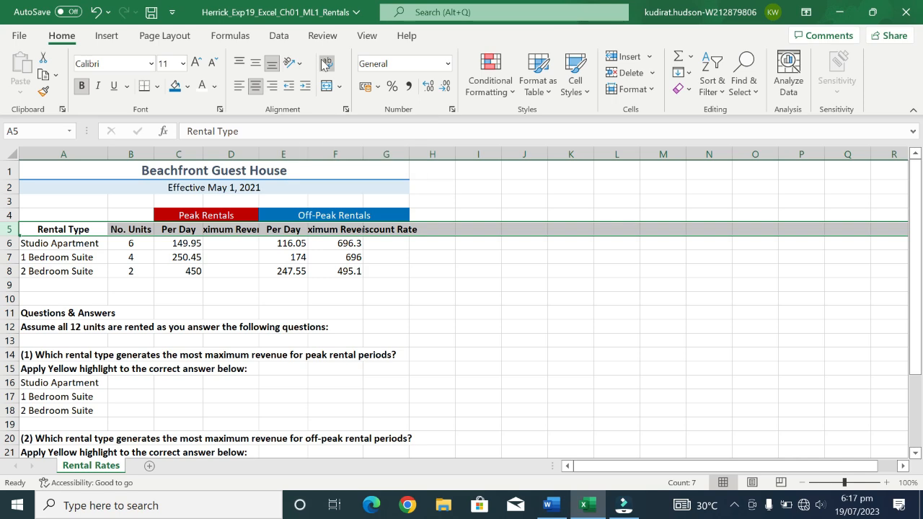
left_click(326, 63)
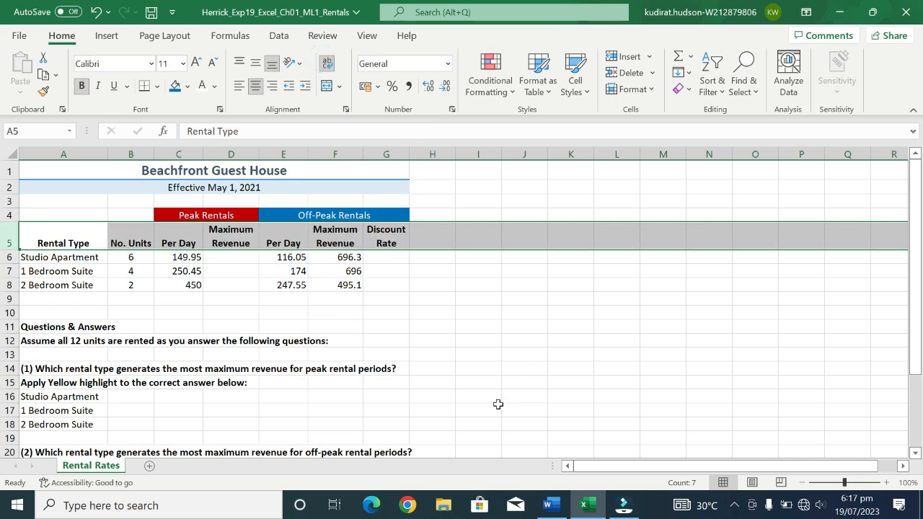
Switch to the Word instructions and clear the yellow highlight from the step 6 text
left_click(559, 507)
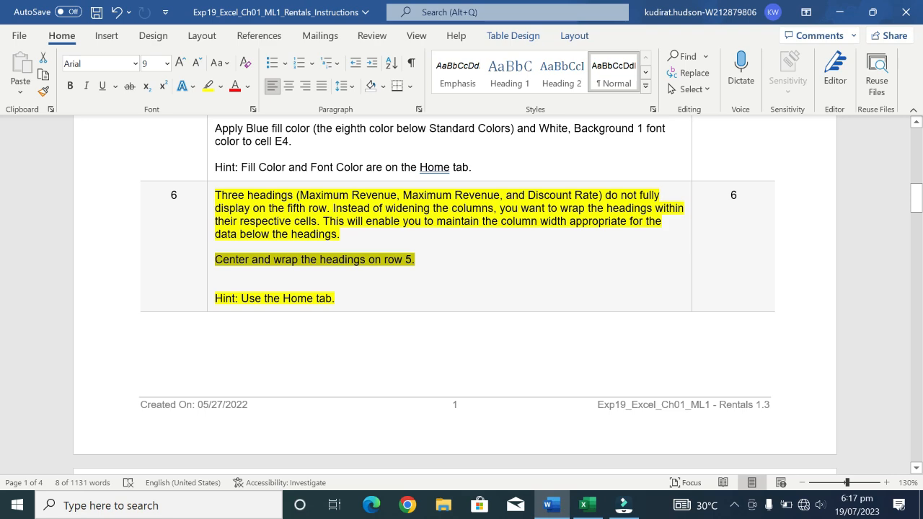
left_click_drag(920, 196, 922, 217)
left_click_drag(1, 220, 2, 197)
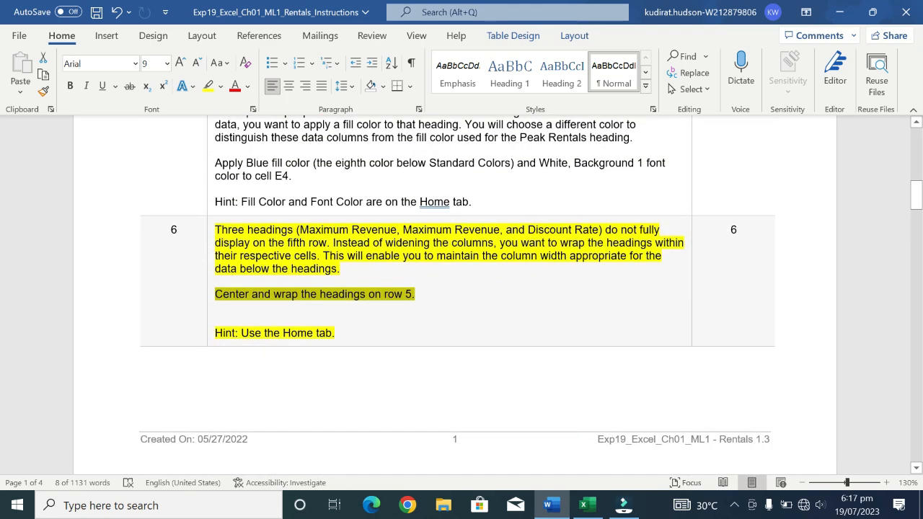
left_click(206, 262)
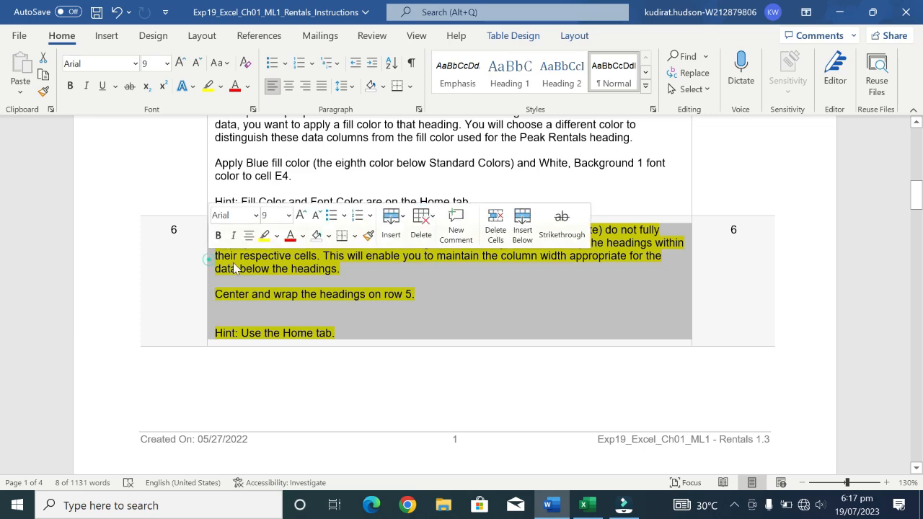
left_click(264, 239)
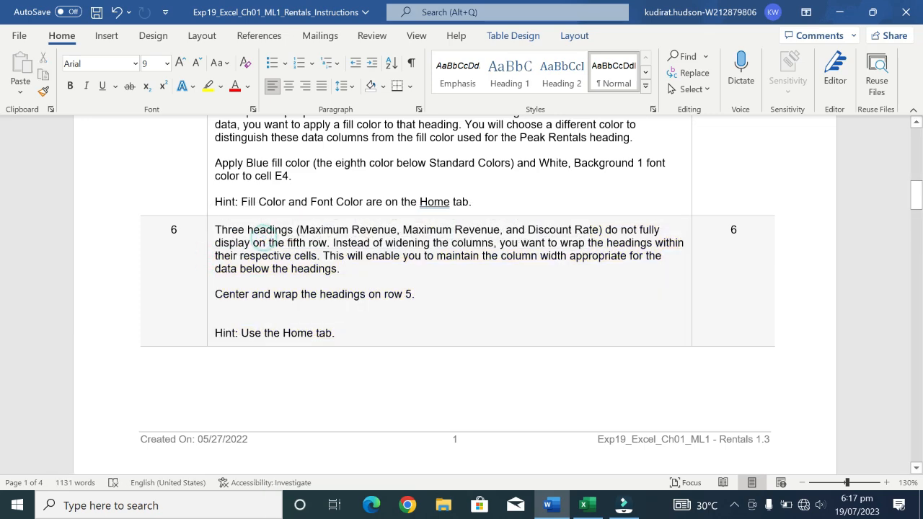
Apply yellow highlight to the step 7 instructions about the Peak Rentals Maximum Revenue formula
left_click_drag(916, 208, 922, 250)
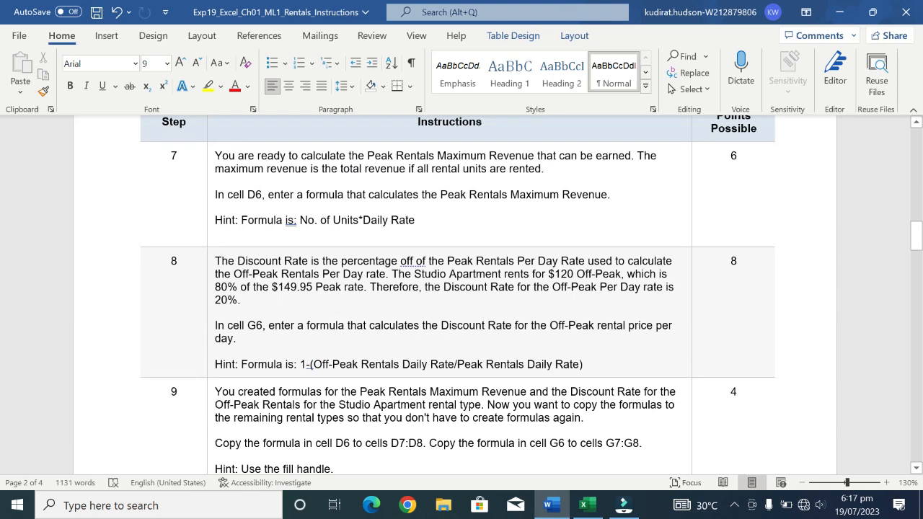
left_click(210, 223)
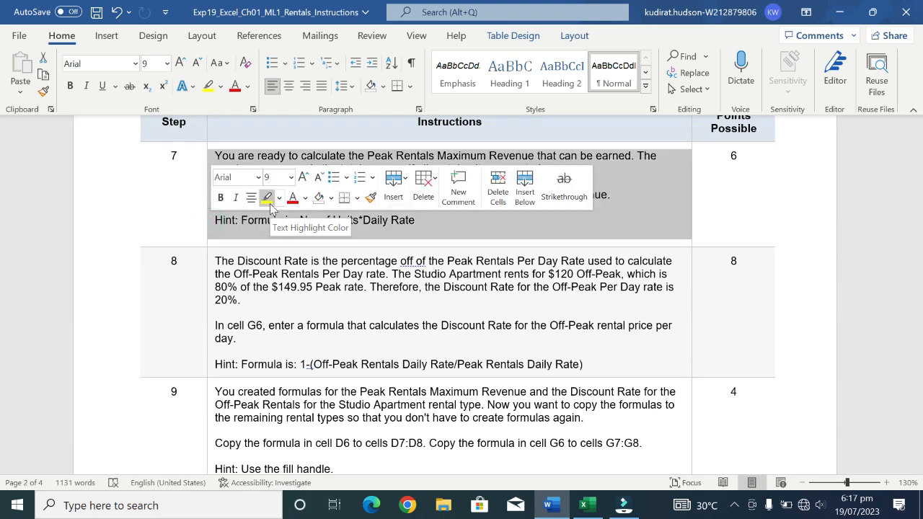
left_click(267, 197)
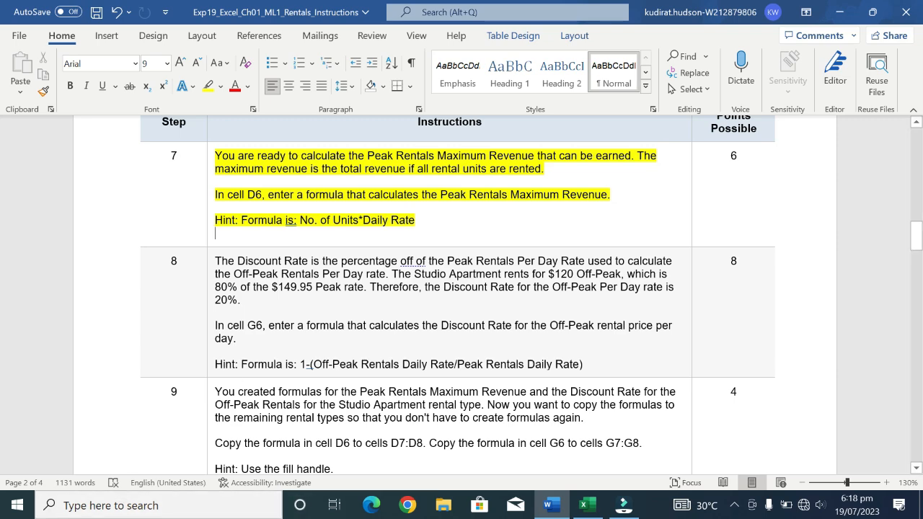
In Excel, enter =B6*C6 in D6, rechecking the step 7 hint in Word, and fill the formula down to D7:D8
left_click(588, 507)
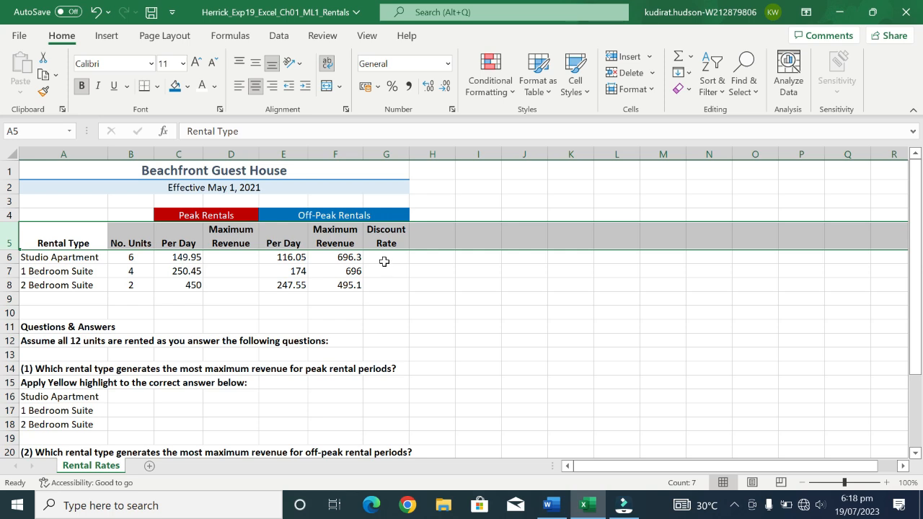
left_click(228, 259)
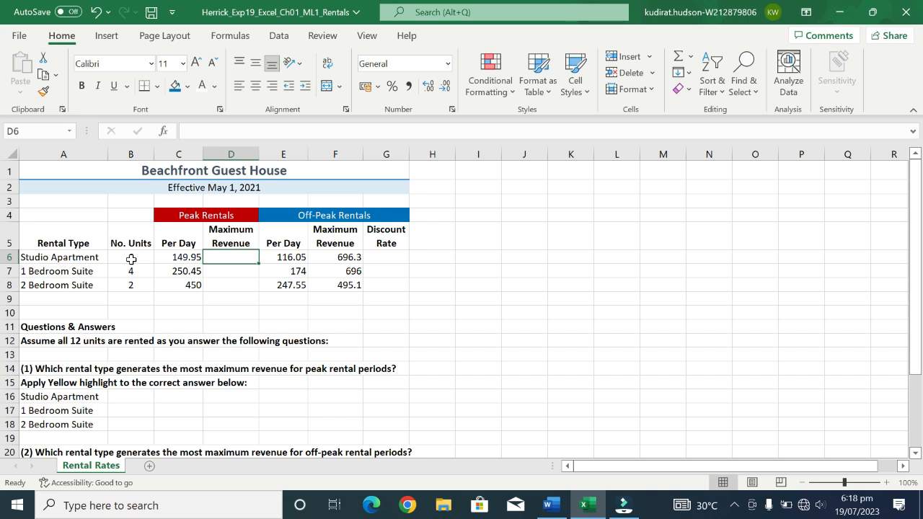
type("=")
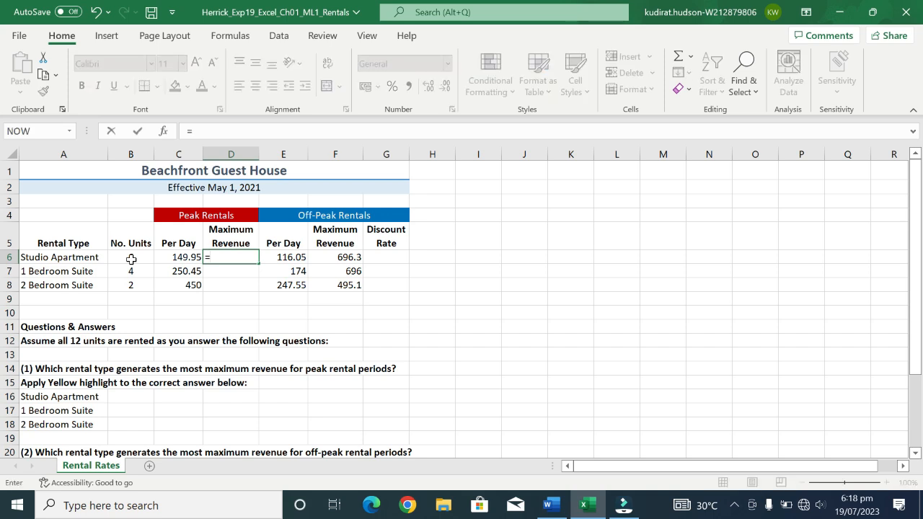
left_click(132, 259)
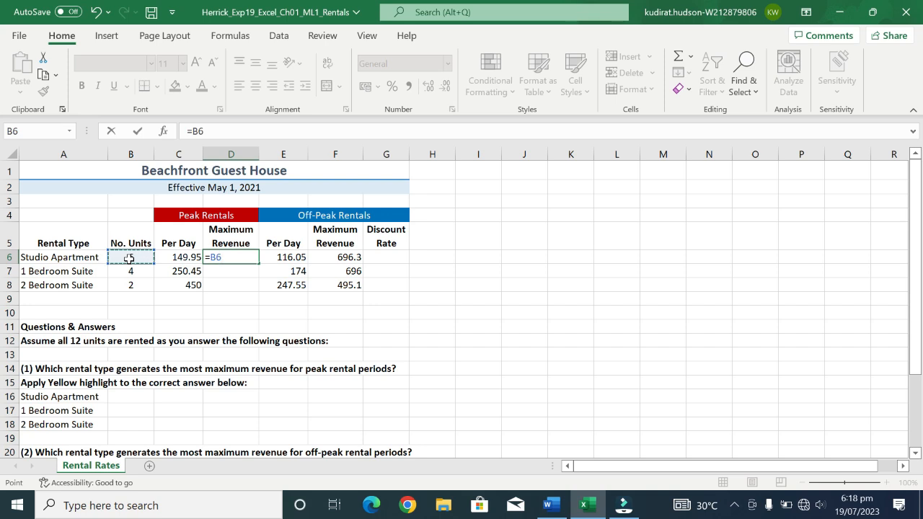
type("*")
left_click(551, 506)
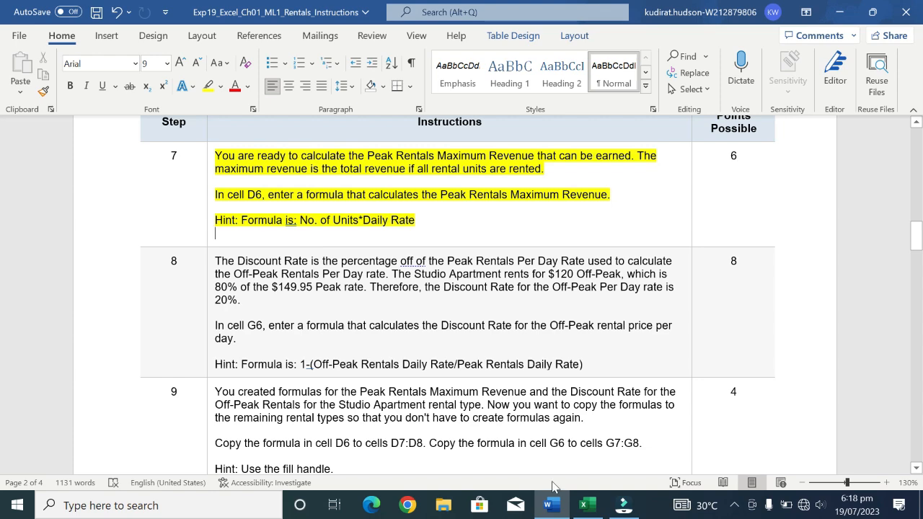
left_click(588, 506)
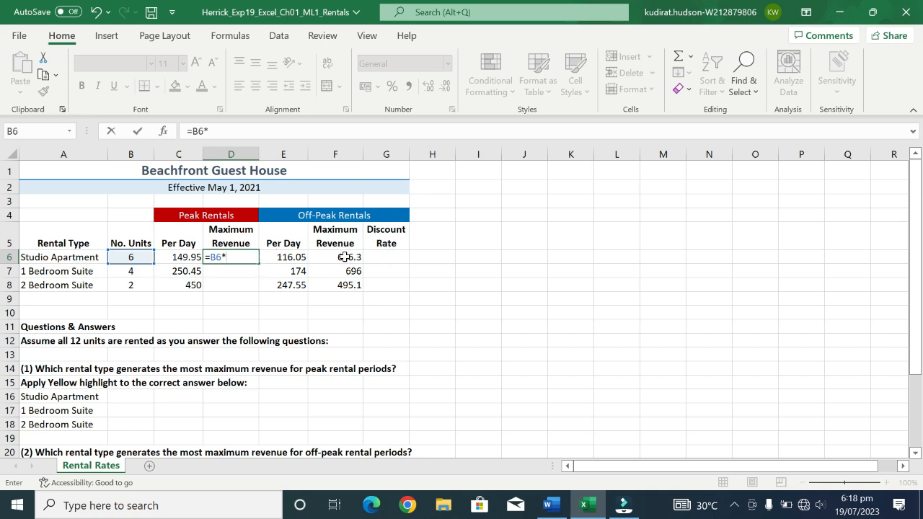
left_click(187, 257)
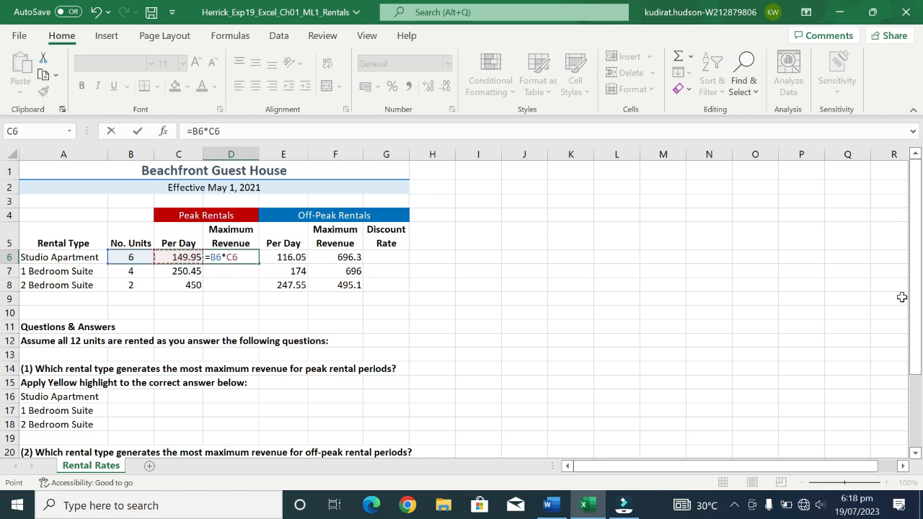
mouse_move(916, 326)
left_mouse_down()
mouse_move(915, 393)
mouse_move(921, 314)
left_mouse_up()
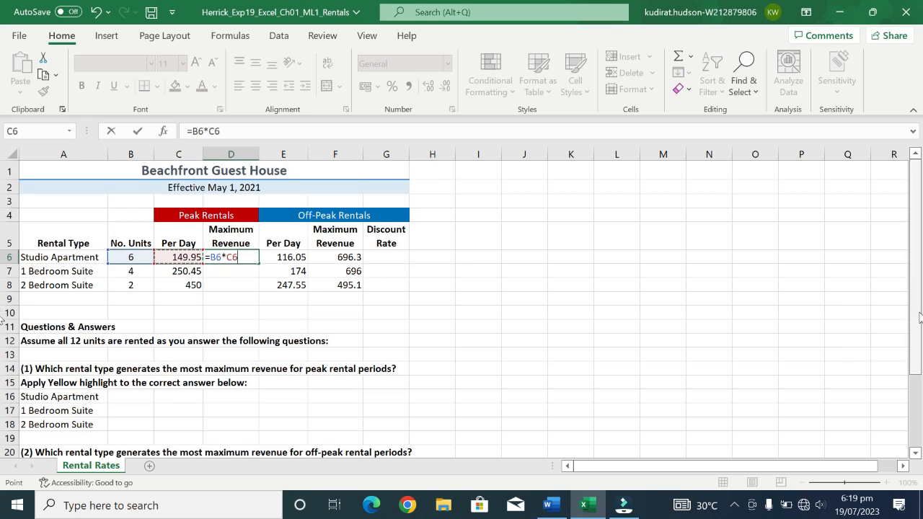
key("Return")
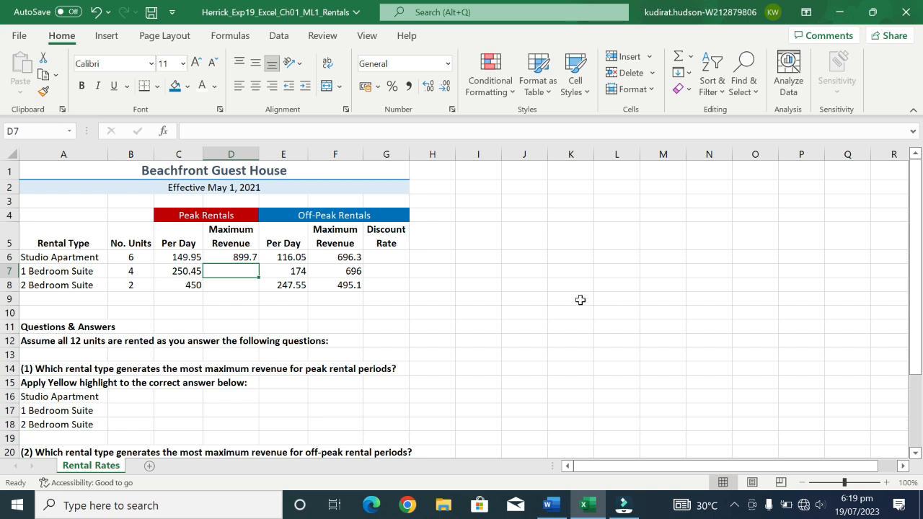
left_click(246, 258)
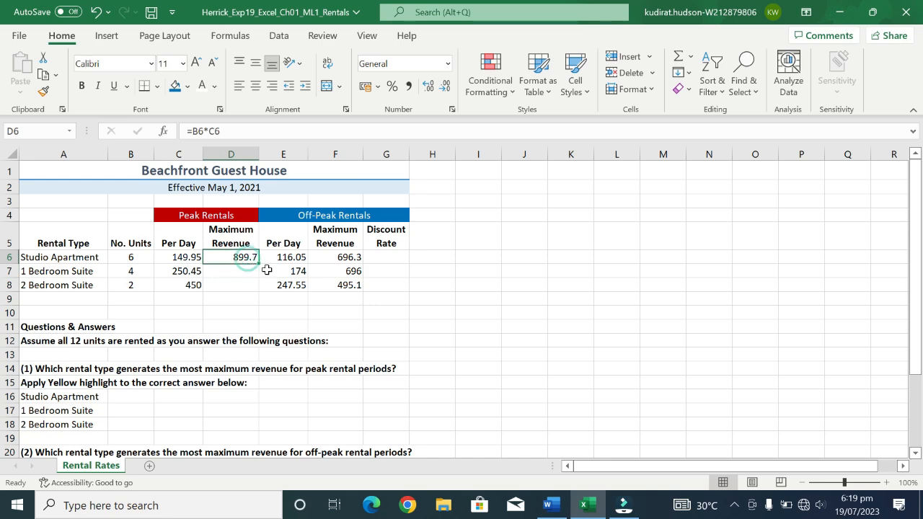
left_click_drag(258, 258, 268, 290)
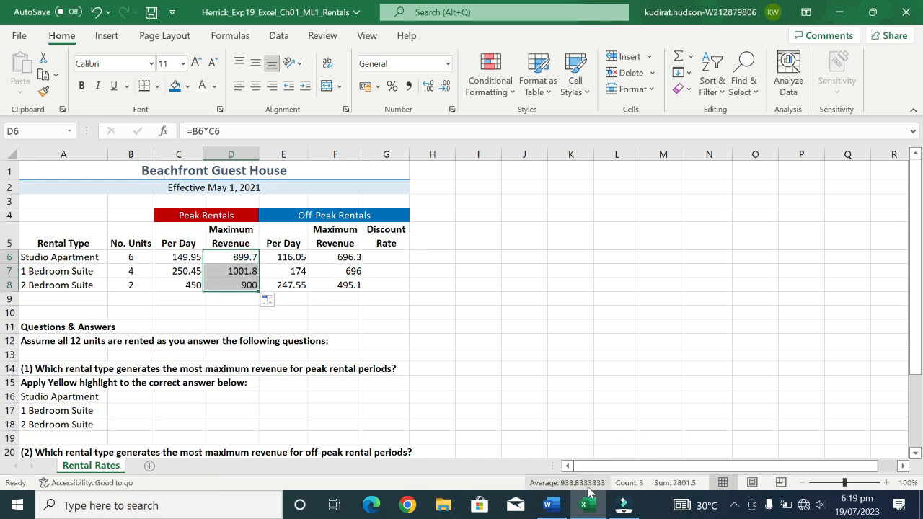
In the Word instructions, clear the yellow highlight from step 7 and apply it to the step 8 text
left_click(550, 504)
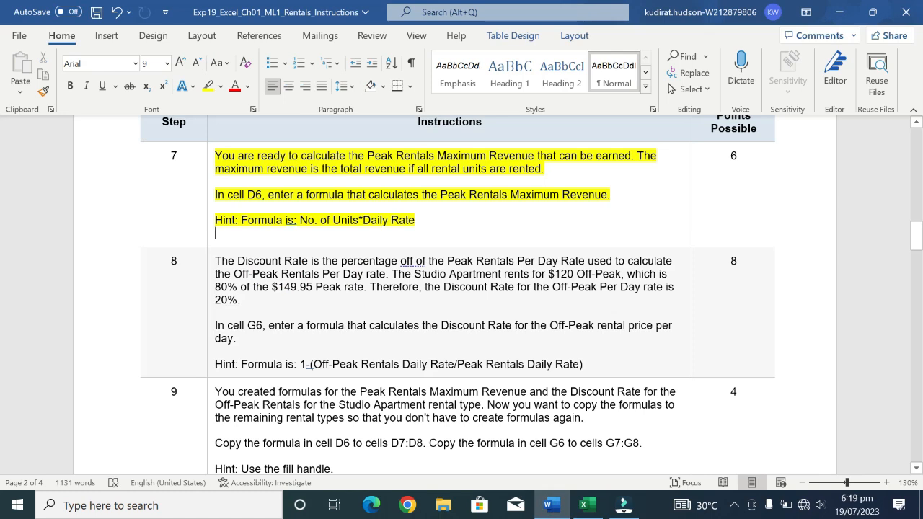
left_click(210, 227)
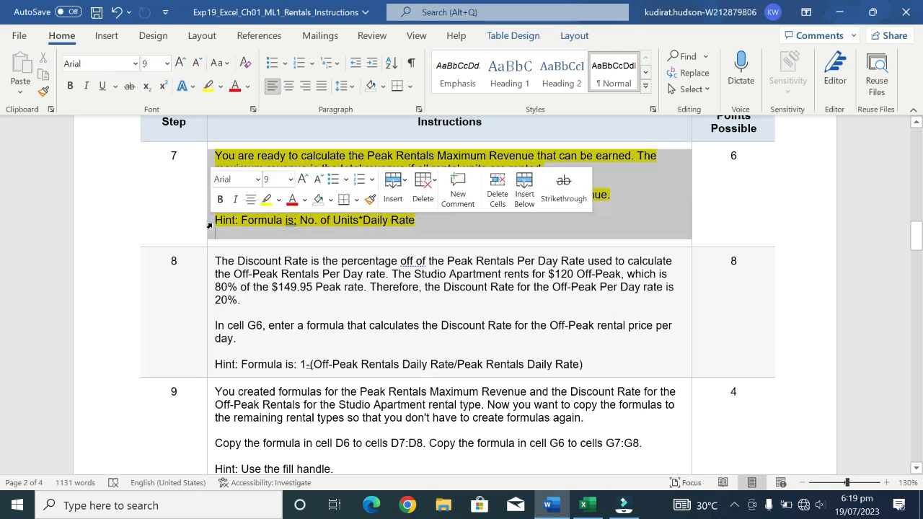
left_click(267, 200)
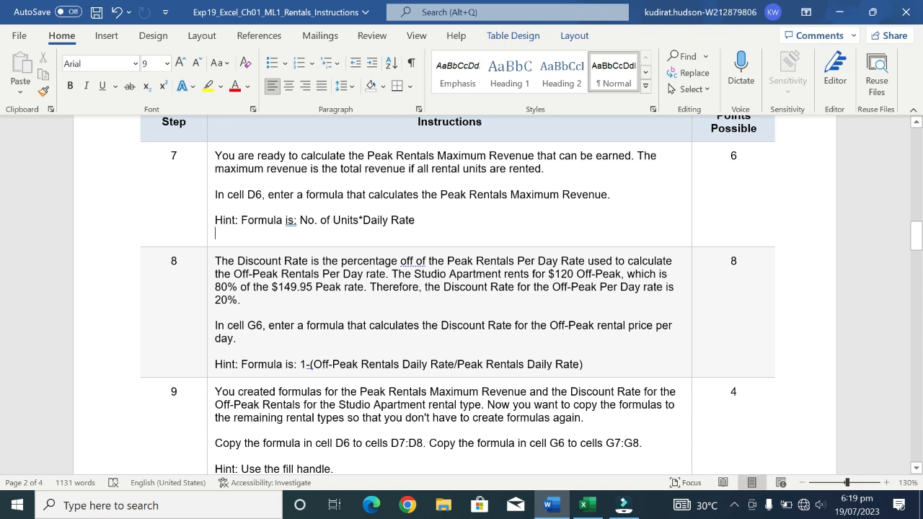
left_click(211, 269)
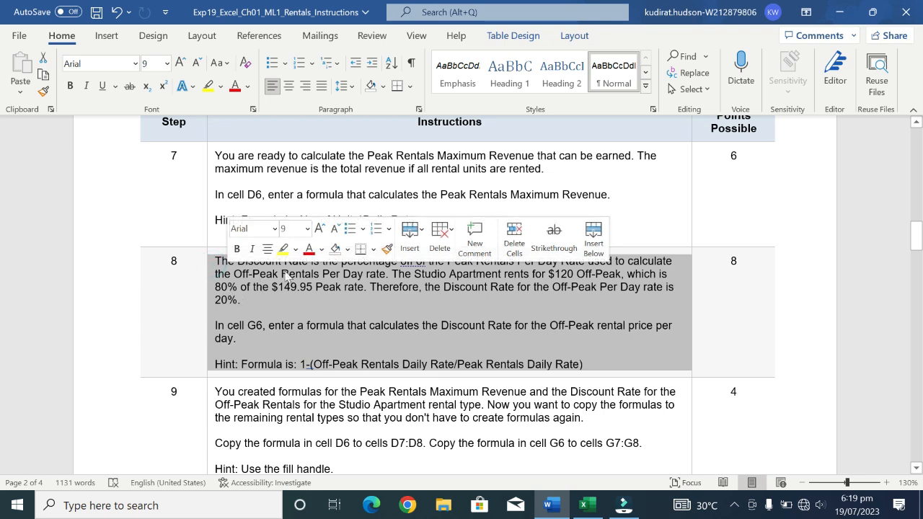
left_click(282, 249)
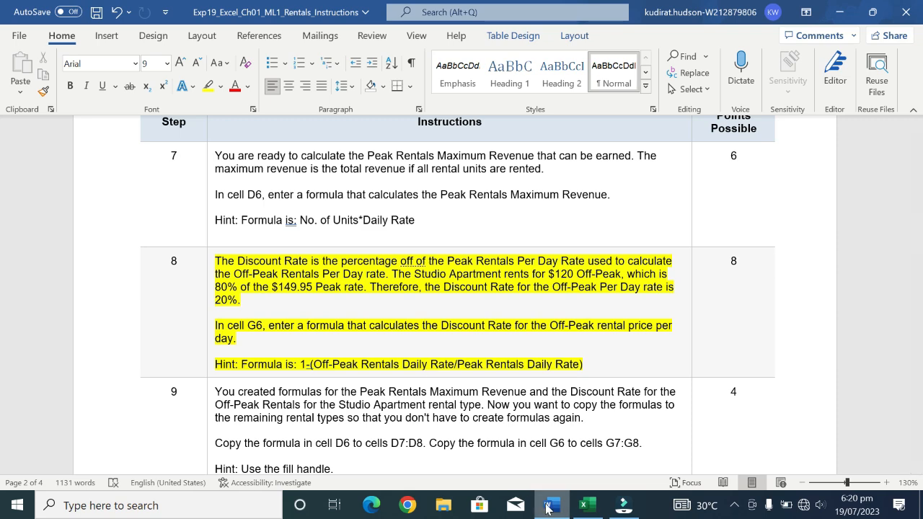
In Excel, enter the discount rate formula =1-(C6/E6) in G6, rechecking the step 8 hint in the Word instructions
left_click(588, 506)
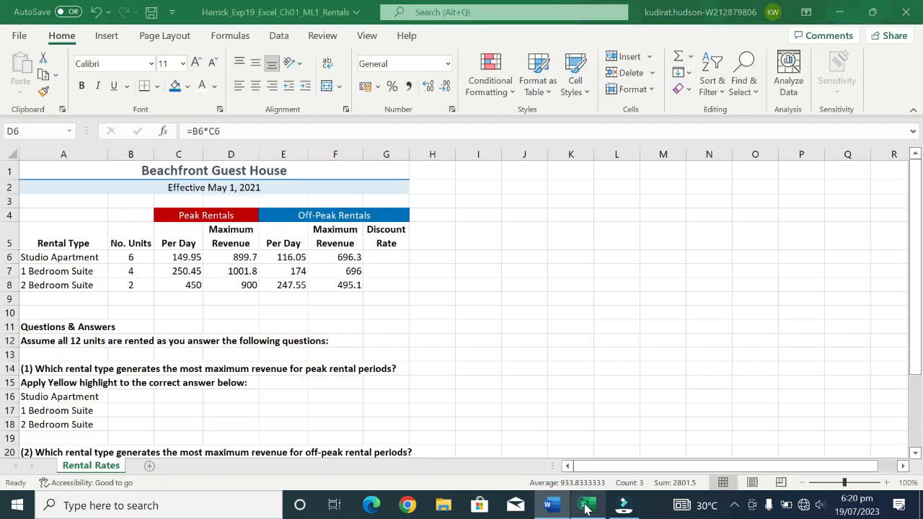
double_click(387, 258)
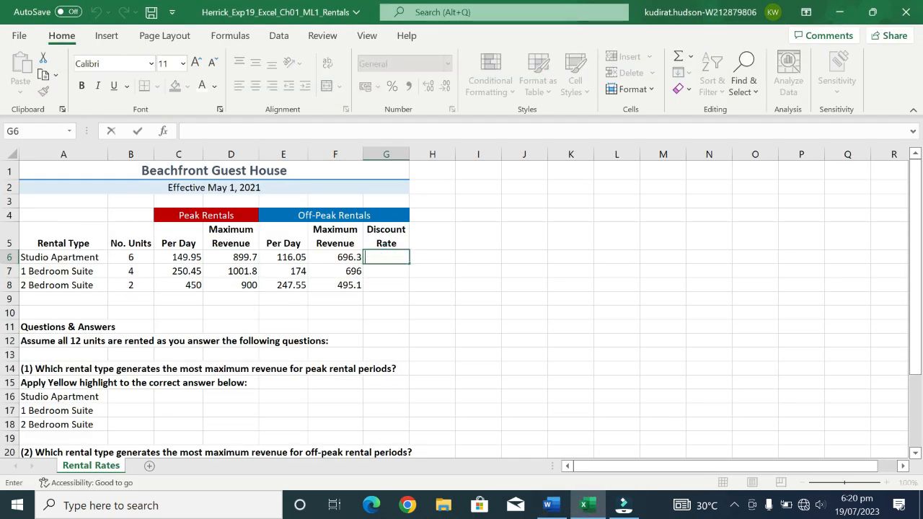
type("=")
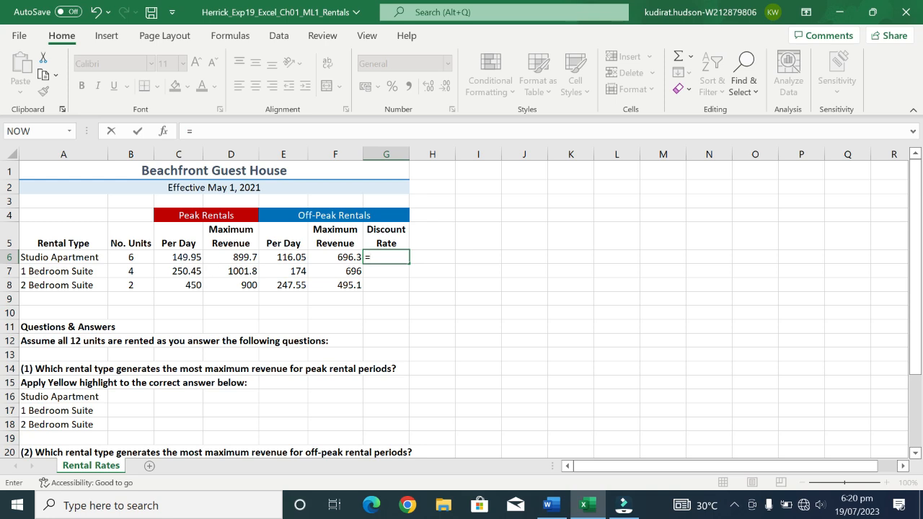
left_click(551, 505)
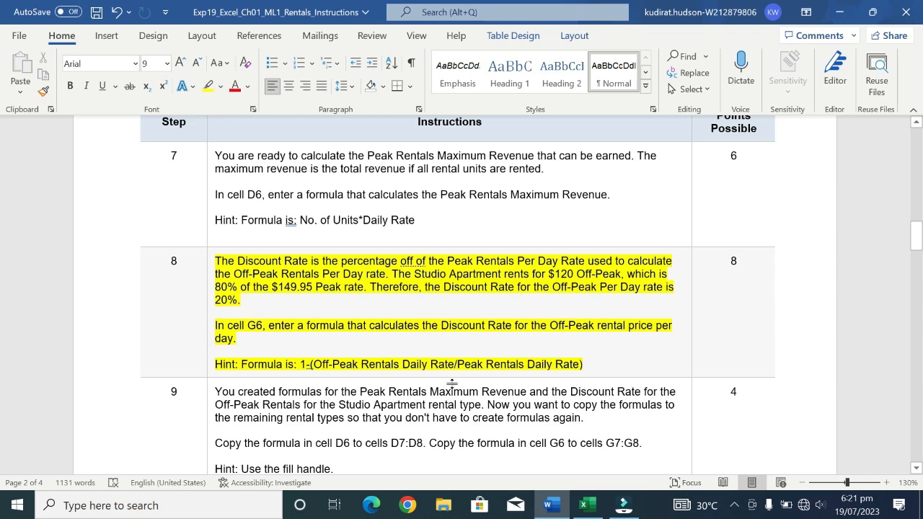
left_click(588, 504)
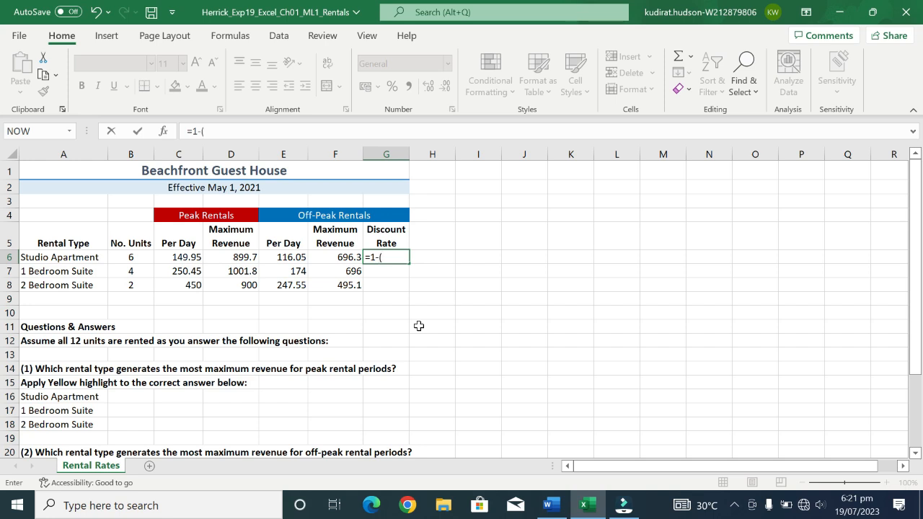
left_click(185, 257)
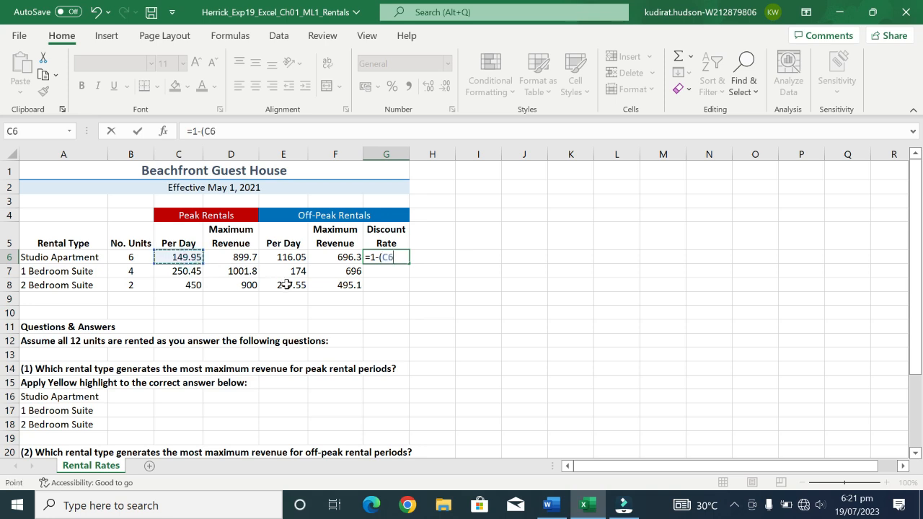
type("/")
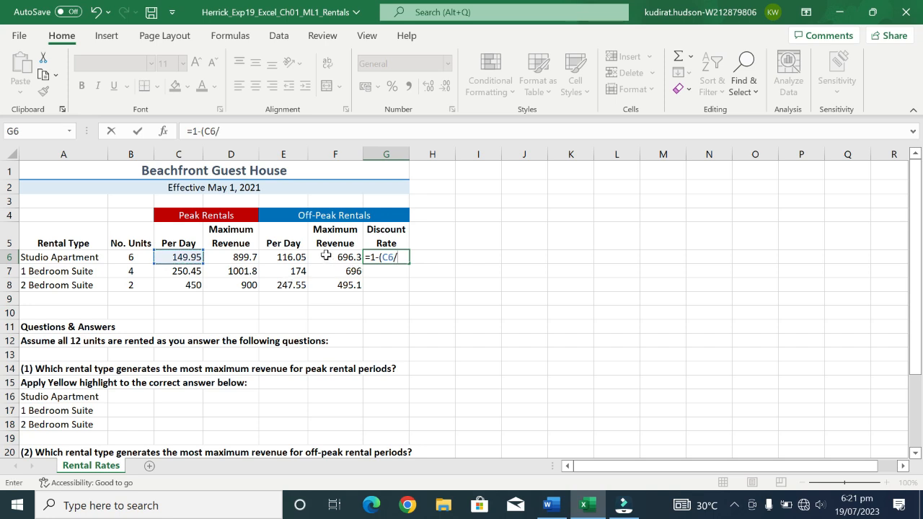
left_click(287, 257)
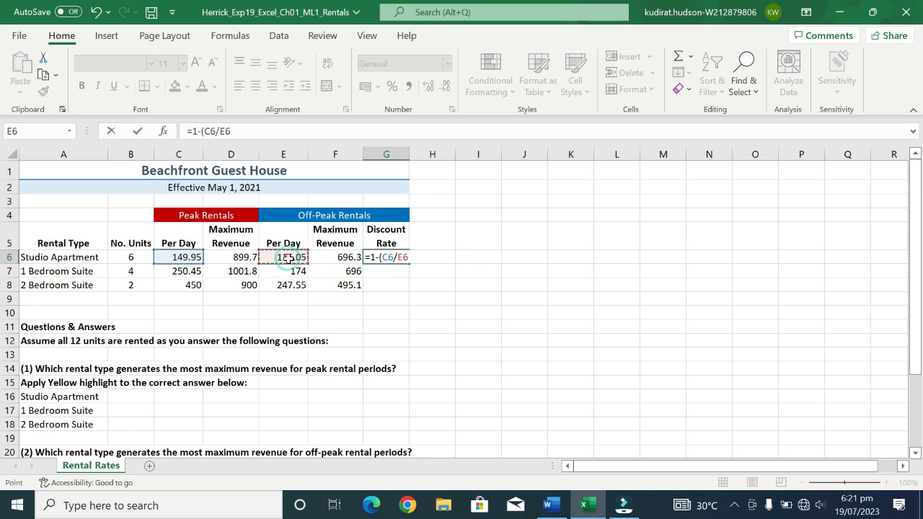
type(")")
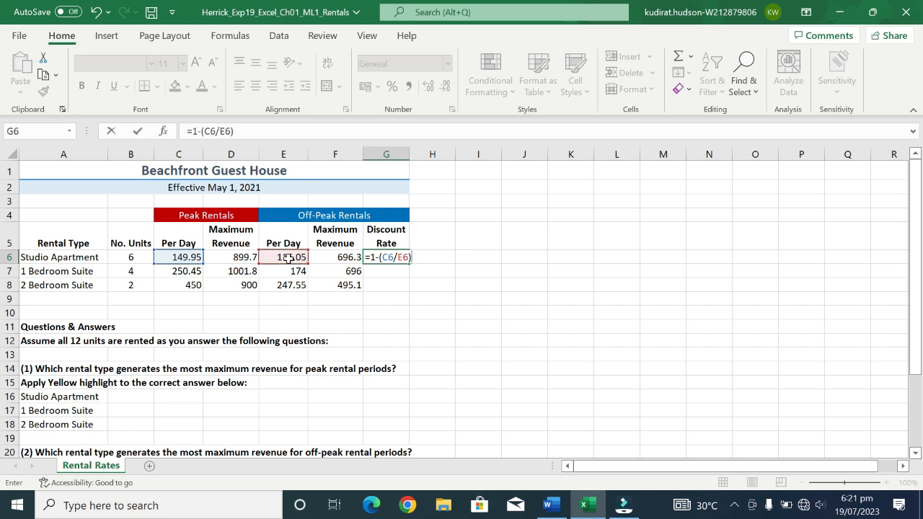
key("Return")
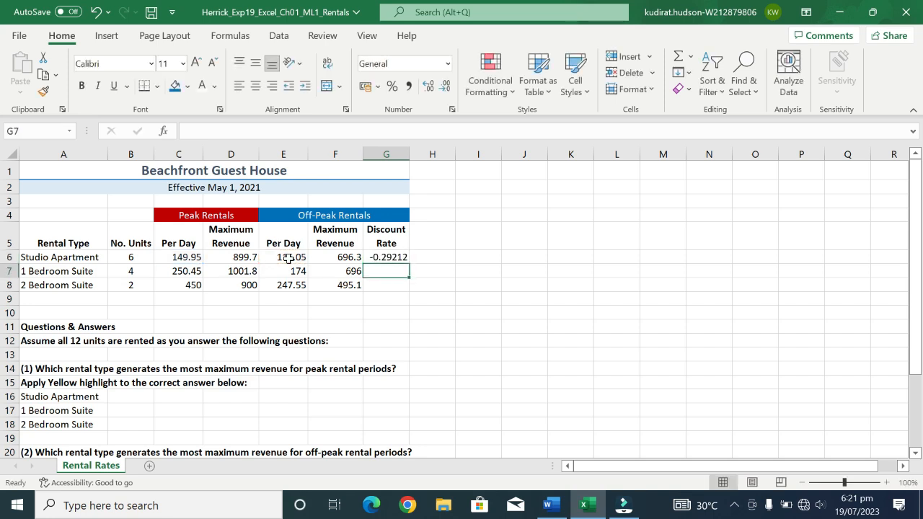
Correct the discount rate formula in G6 to =1-(E6/C6) and fill it down to G7:G8
left_click(380, 257)
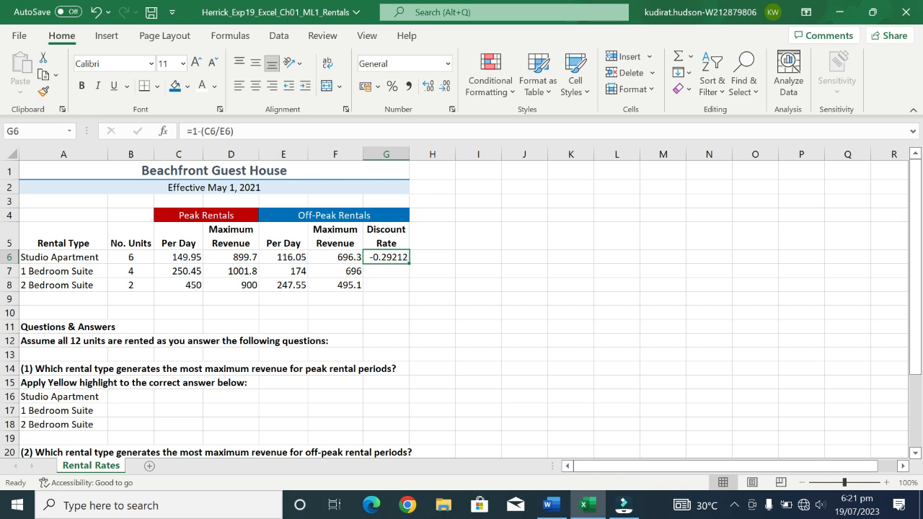
double_click(396, 259)
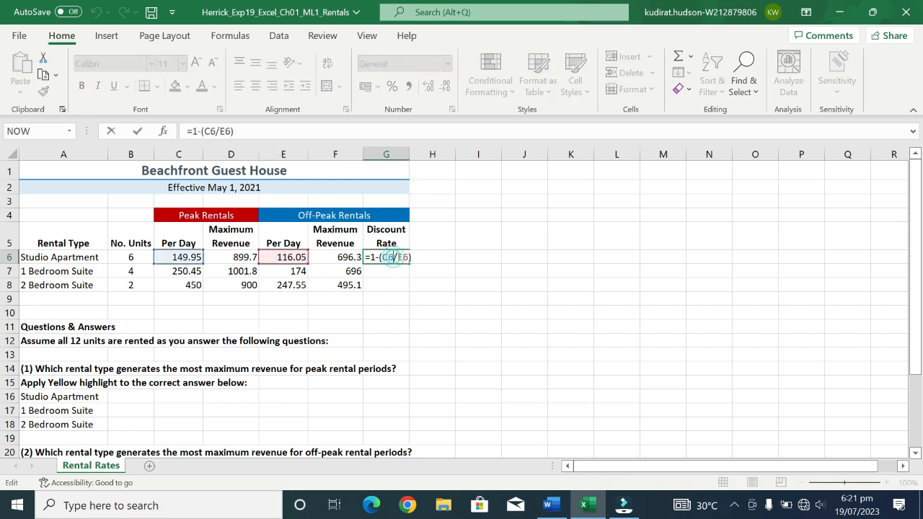
key("BackSpace")
key("BackSpace")
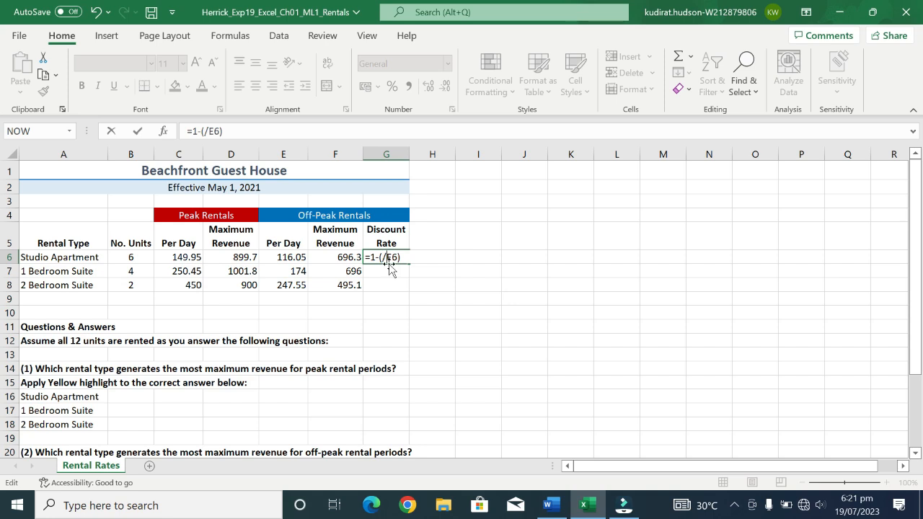
key("Delete")
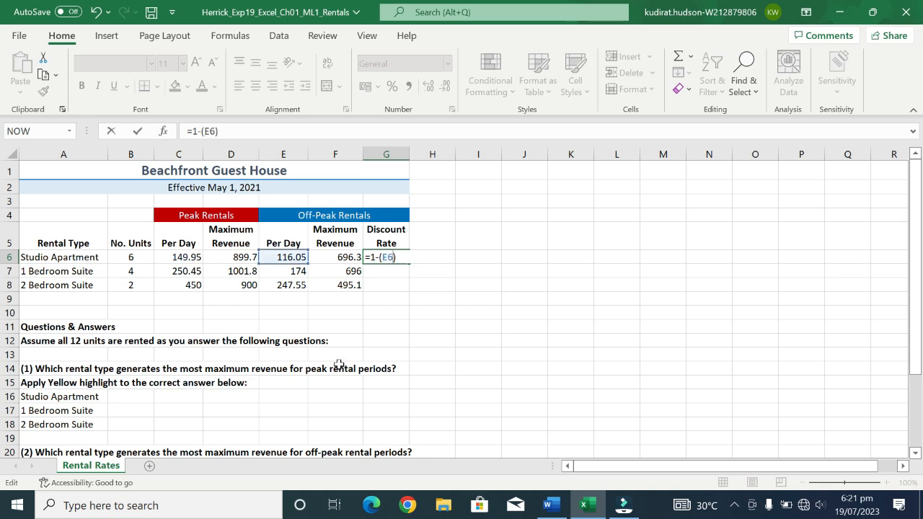
type("/")
left_click(194, 258)
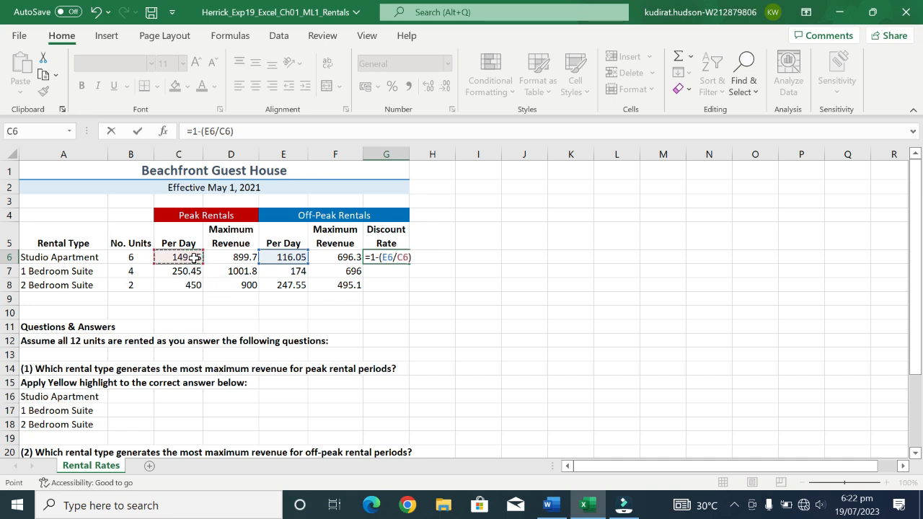
key("Return")
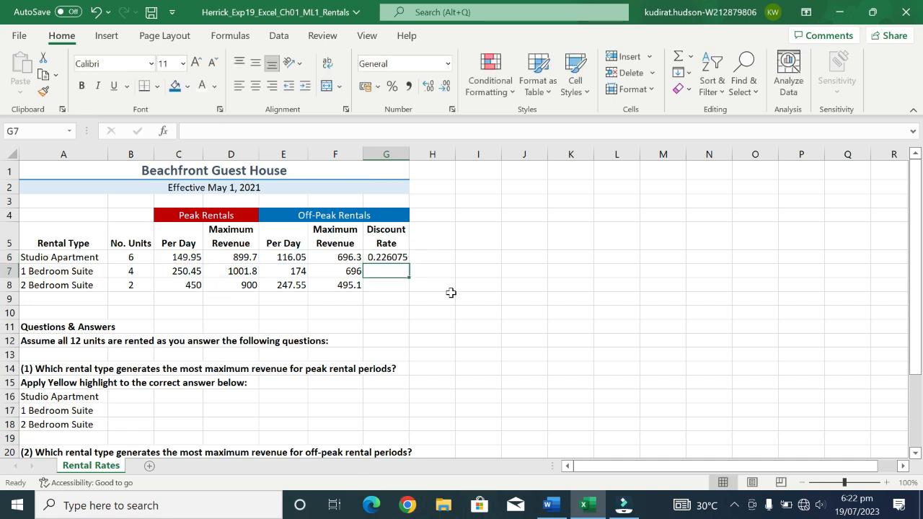
left_click(382, 260)
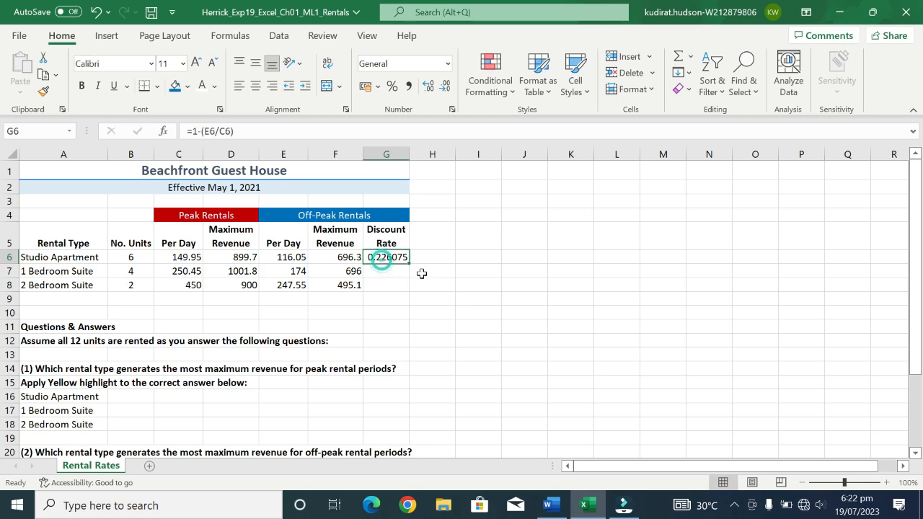
left_click_drag(407, 264, 409, 288)
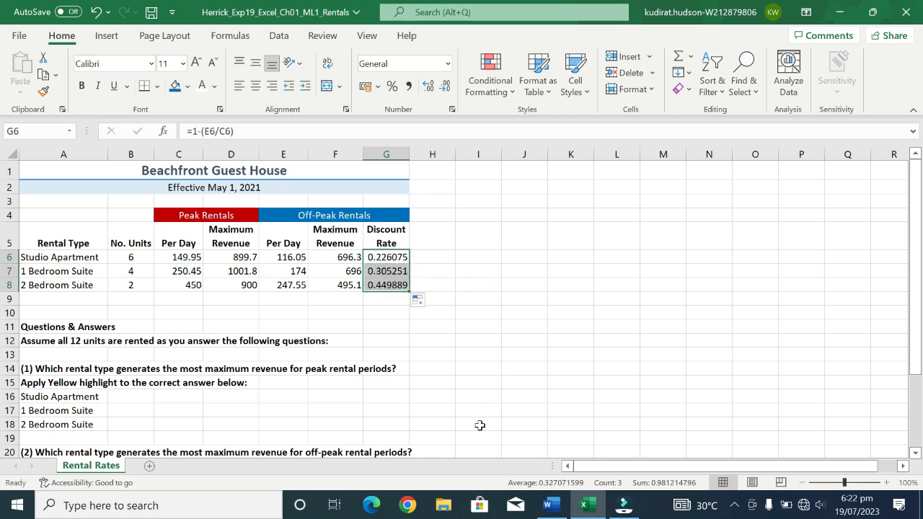
Switch to the Word instructions and clear the yellow highlight from the step 8 text
left_click(550, 506)
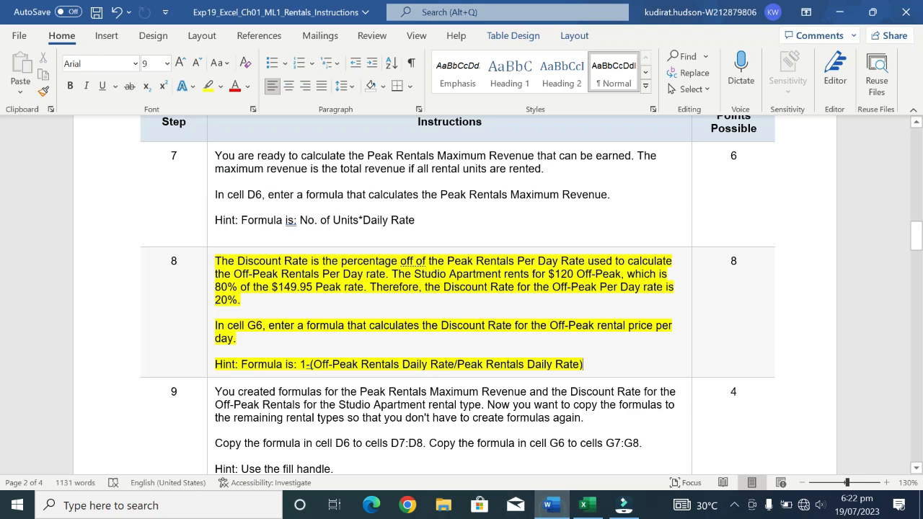
left_click(210, 338)
left_click(265, 316)
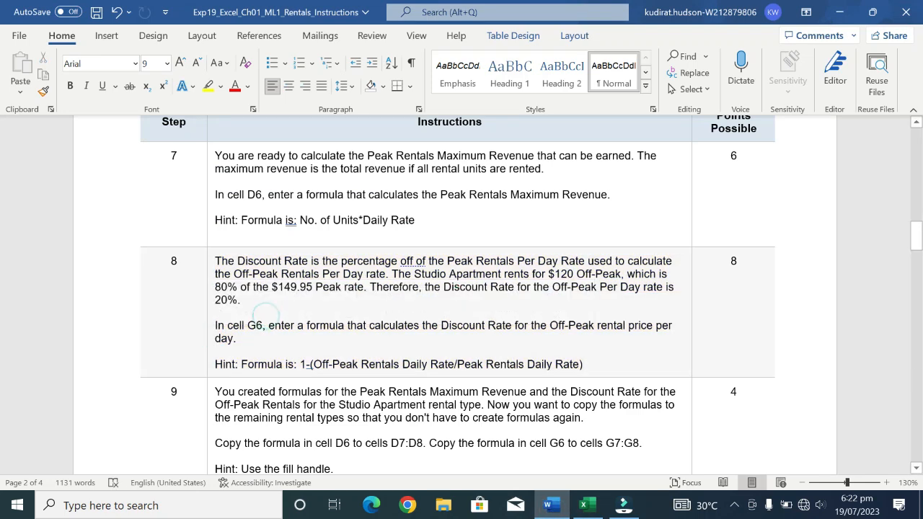
Apply yellow highlight to the step 9 sentences about copying D6 to D7:D8 and G6 to G7:G8
left_click(917, 239)
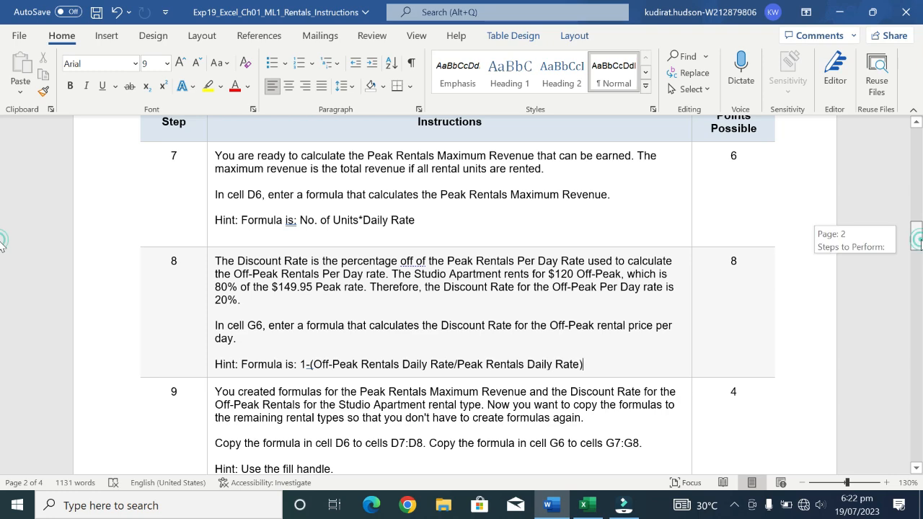
left_click_drag(918, 240, 918, 252)
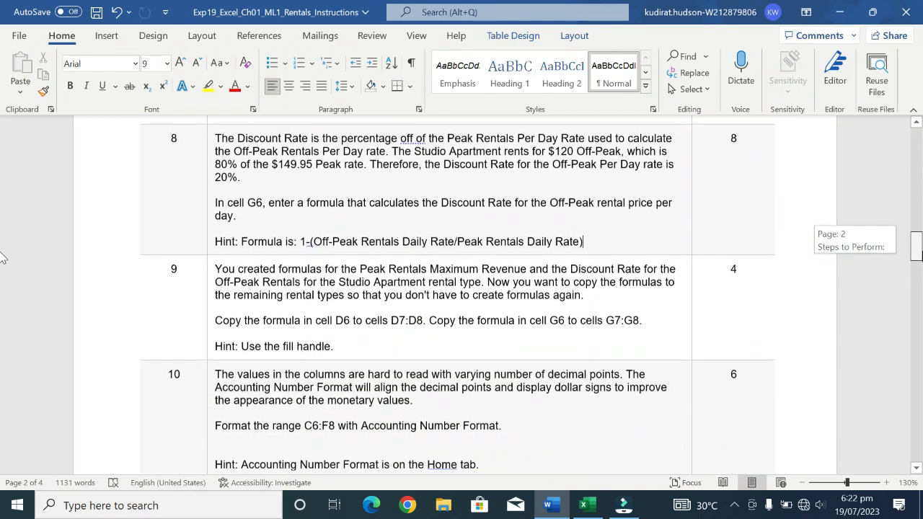
left_click_drag(2, 258, 0, 264)
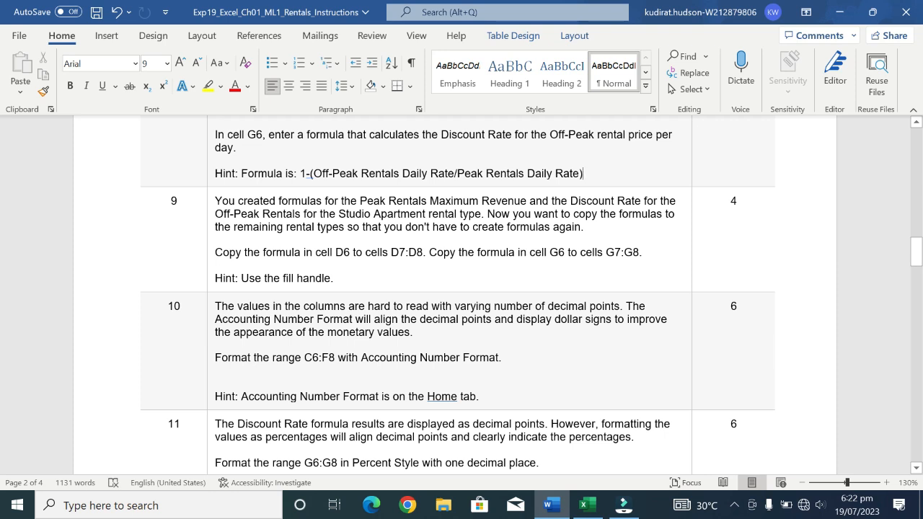
left_click_drag(215, 253, 634, 252)
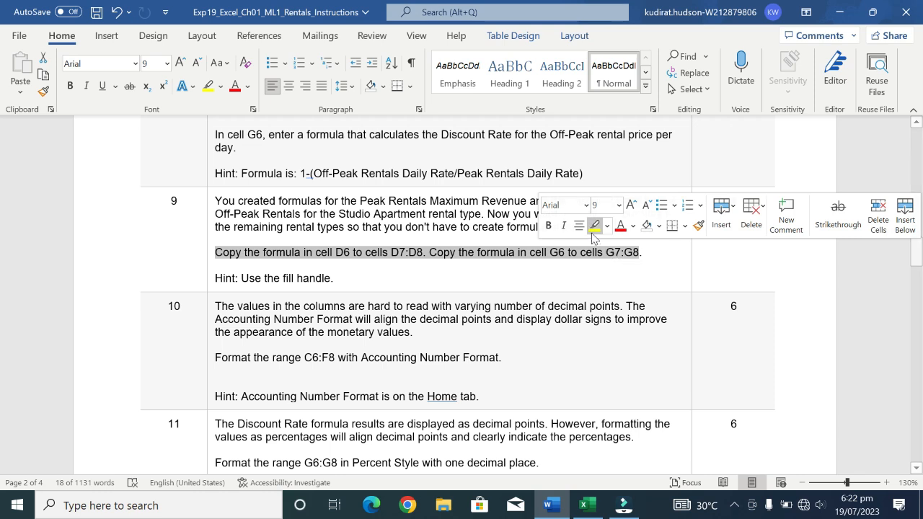
left_click(590, 231)
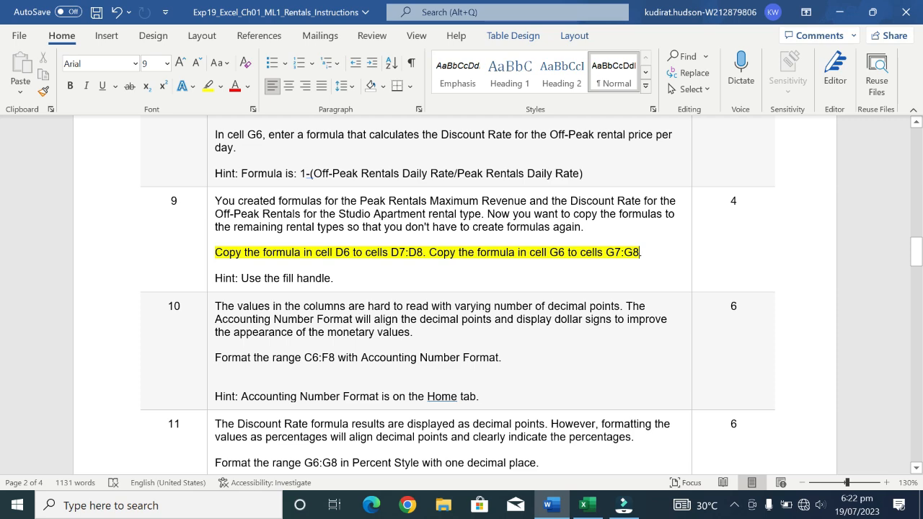
Check the filled ranges D6:D8 and G6:G8 in Excel, and clear all yellow highlight from step 9 in the Word instructions
left_click(588, 505)
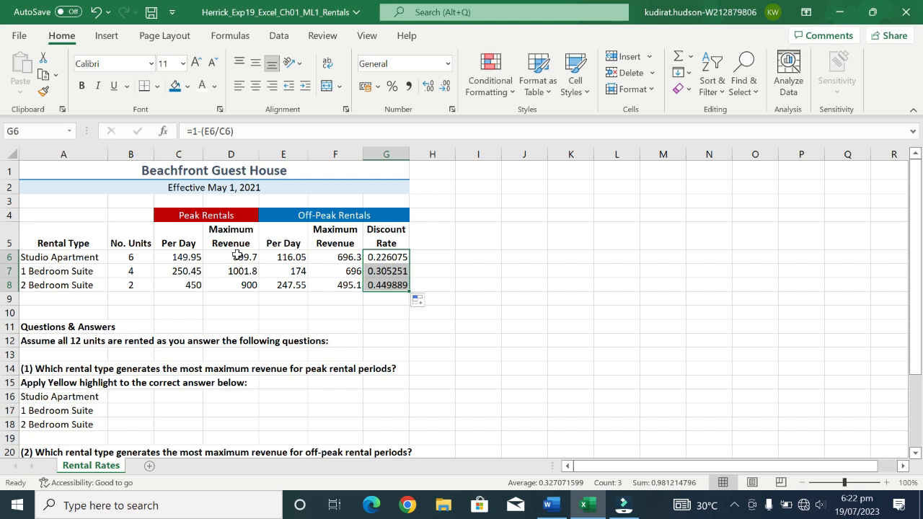
left_click_drag(237, 256, 242, 284)
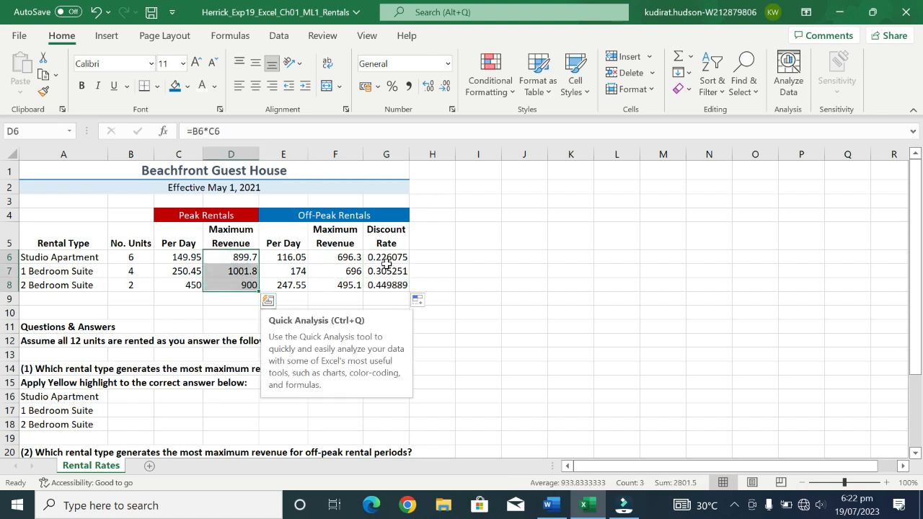
left_click_drag(387, 258, 388, 284)
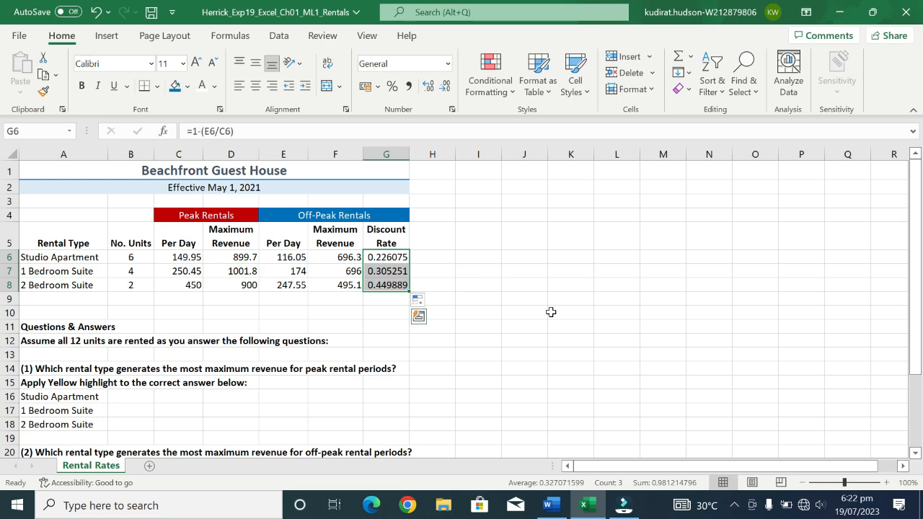
left_click(548, 505)
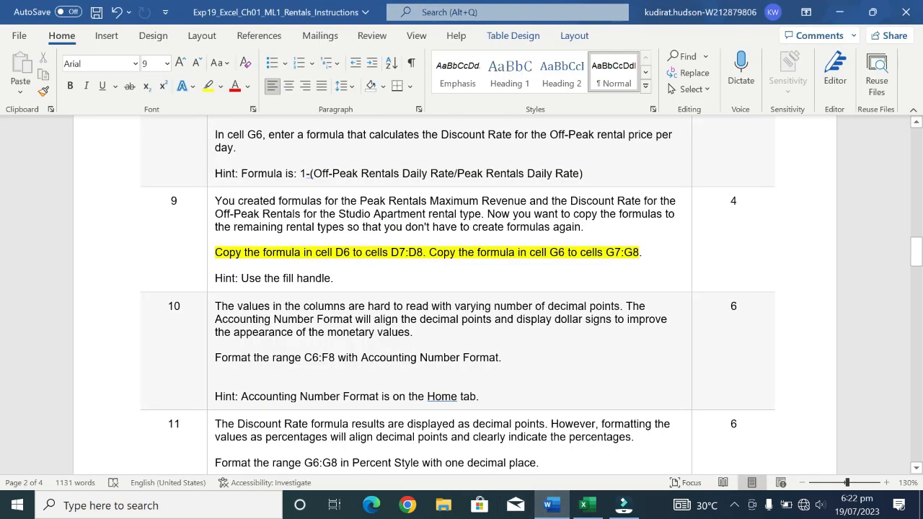
left_click(212, 253)
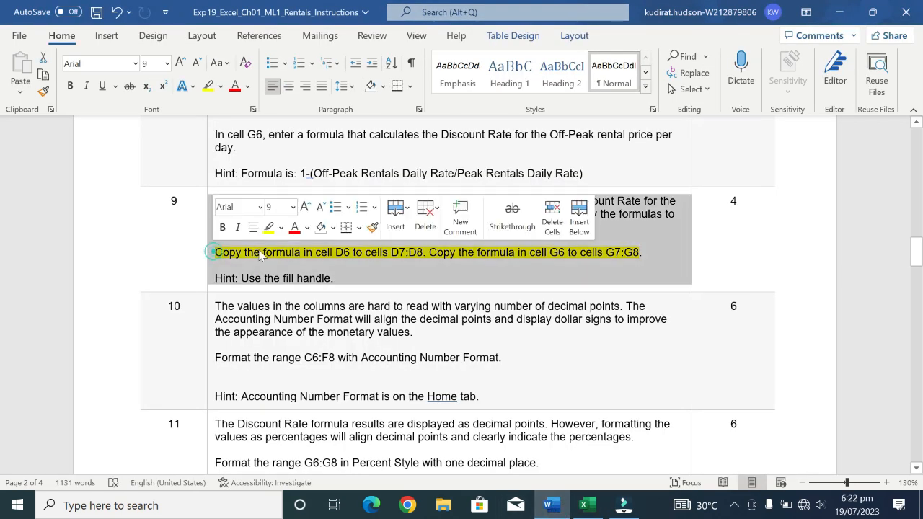
left_click(269, 232)
left_click(273, 231)
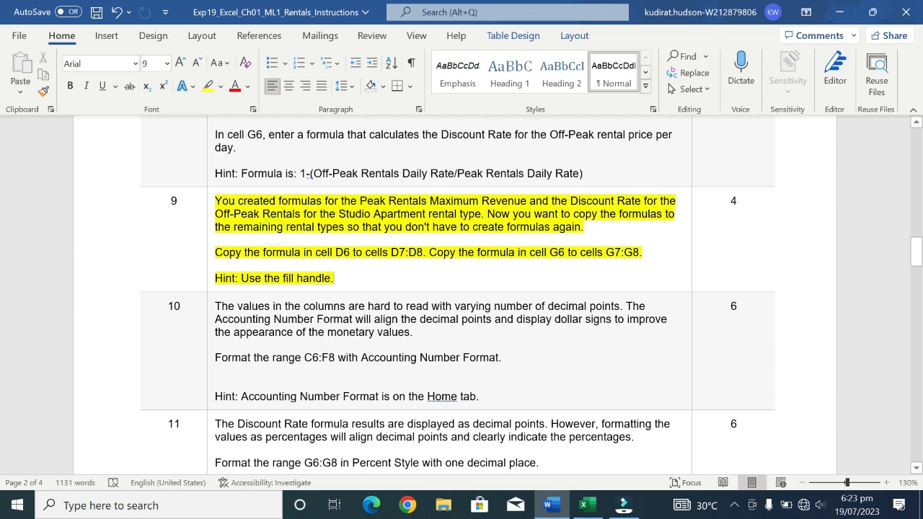
left_click(209, 257)
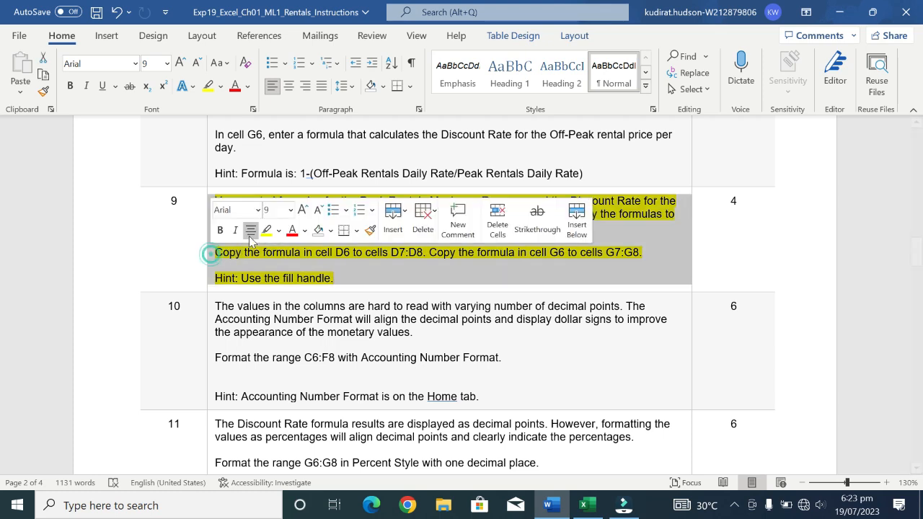
left_click(265, 232)
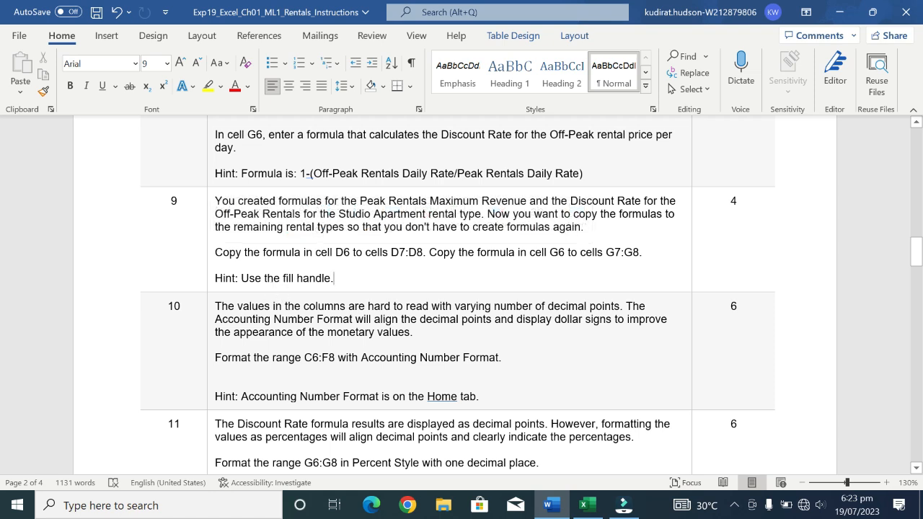
Apply yellow highlight to the whole step 10 text about formatting C6:F8 with Accounting Number Format
left_click(254, 330)
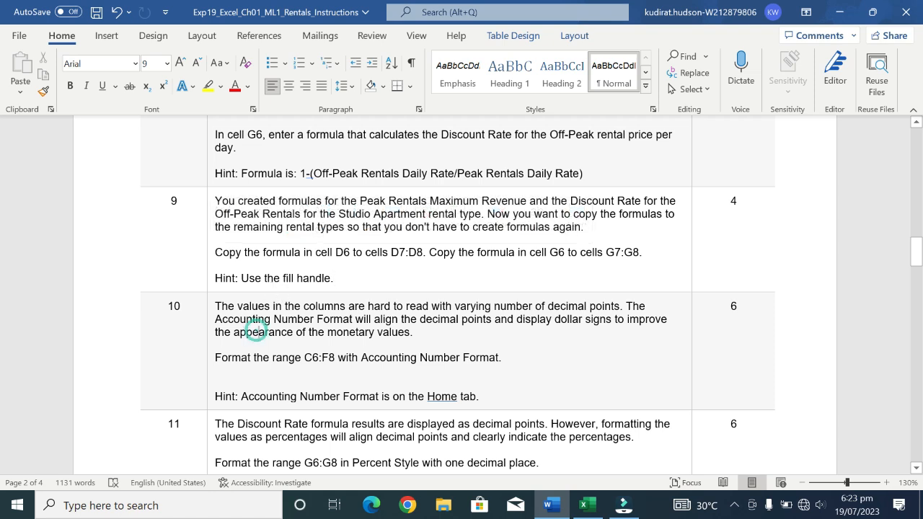
left_click(210, 308)
left_click(267, 280)
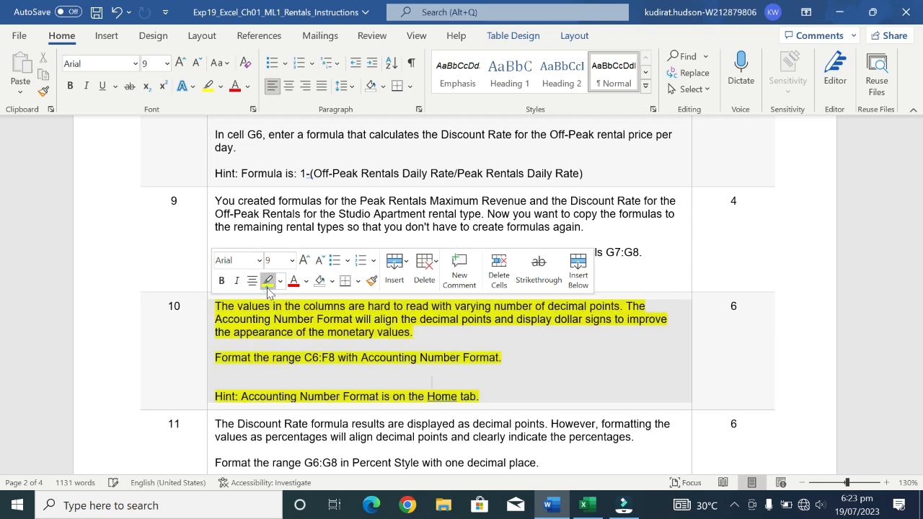
Switch to the Excel workbook and format C6:F8 with the $ English (United States) Accounting Number Format
left_click_drag(216, 357, 499, 359)
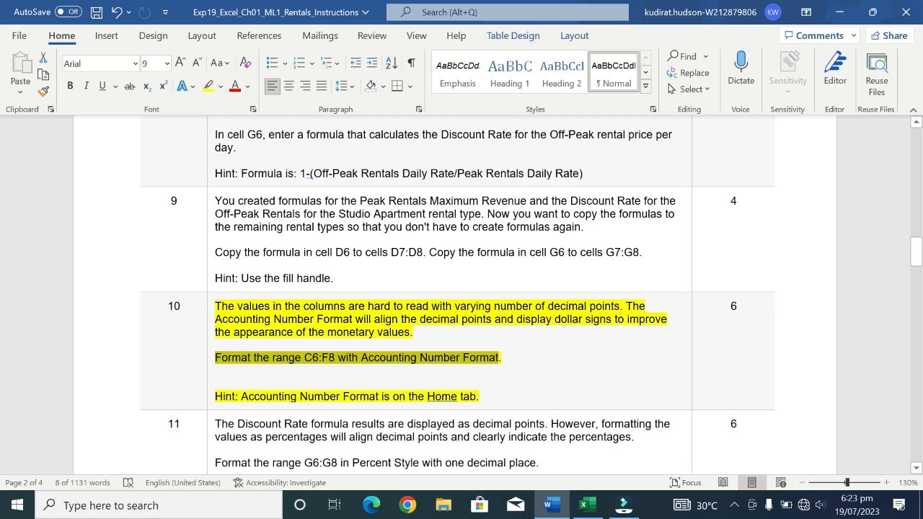
left_click(587, 506)
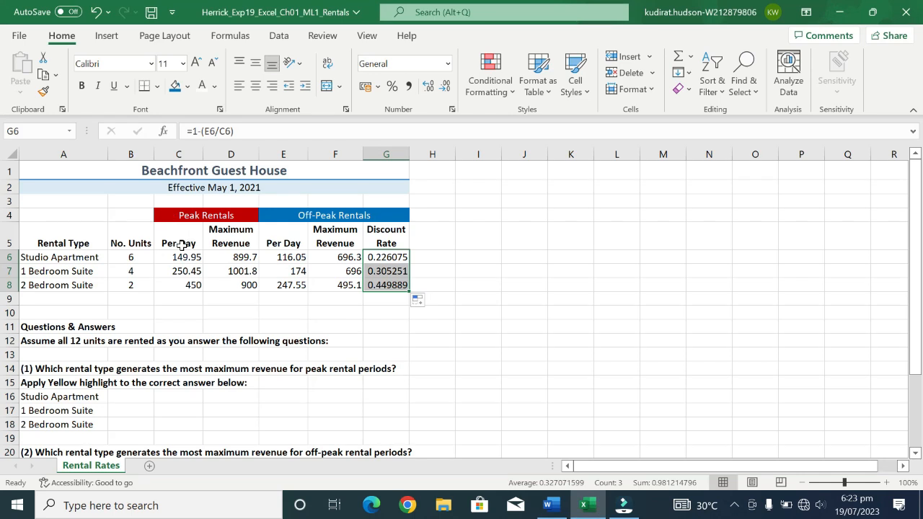
left_click_drag(182, 257, 344, 283)
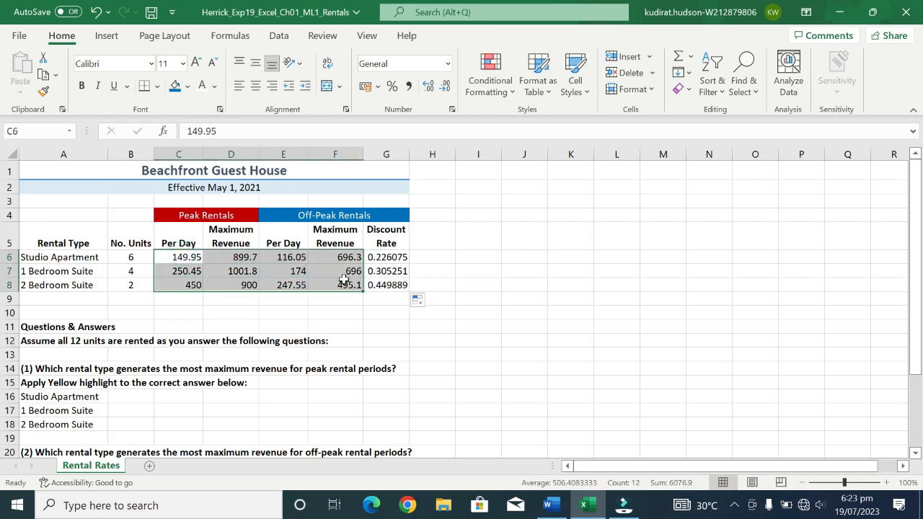
left_click(378, 87)
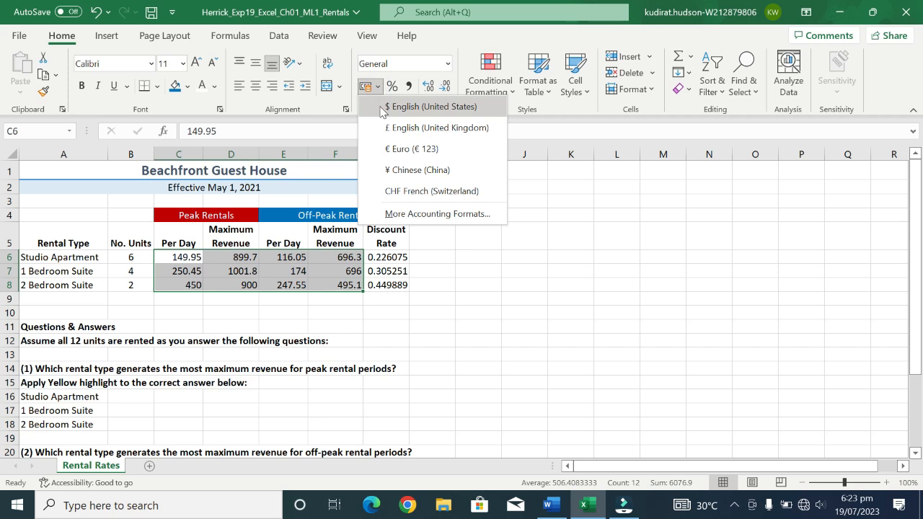
left_click(386, 108)
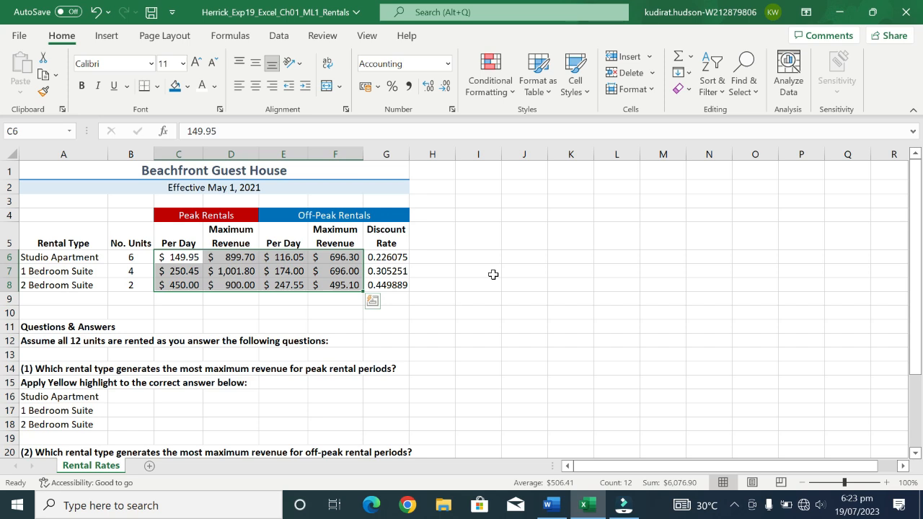
left_click(461, 298)
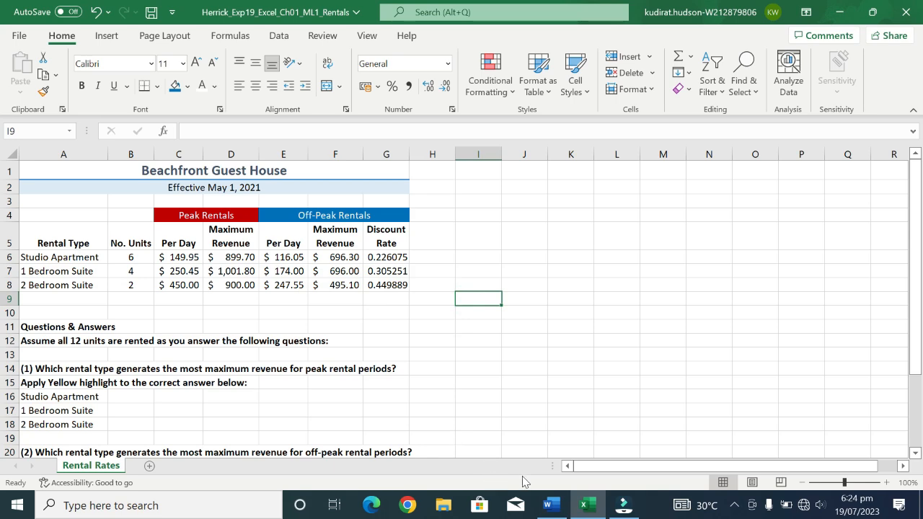
Switch to the Word instructions and clear the yellow highlight from the step 10 text
left_click(555, 505)
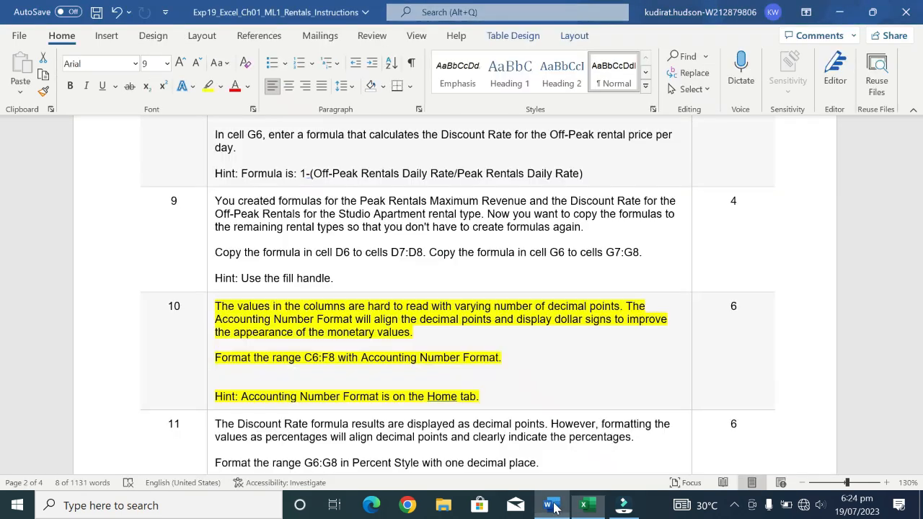
left_click(214, 355)
left_click(269, 336)
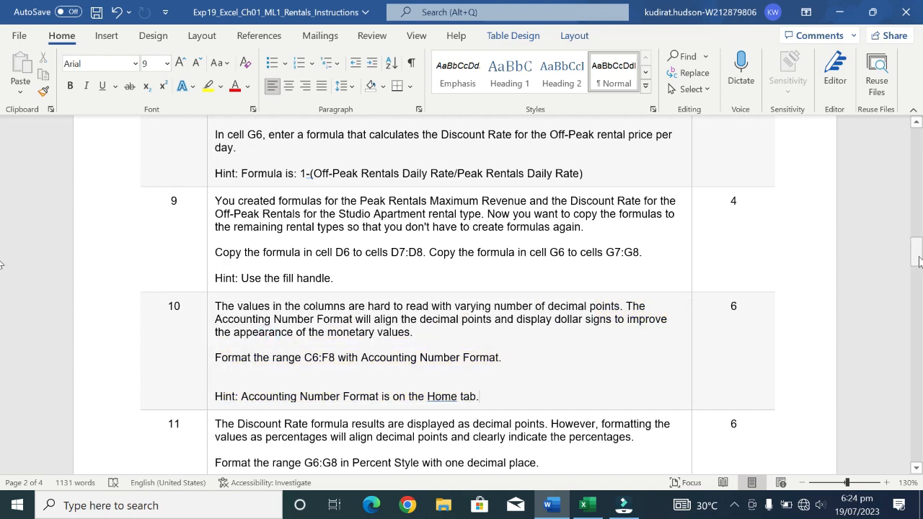
Mark the step 11 formatting sentence in the Word instructions, and format G6:G8 in Excel with Percent Style
left_click_drag(921, 259, 922, 270)
left_click_drag(1, 276, 1, 283)
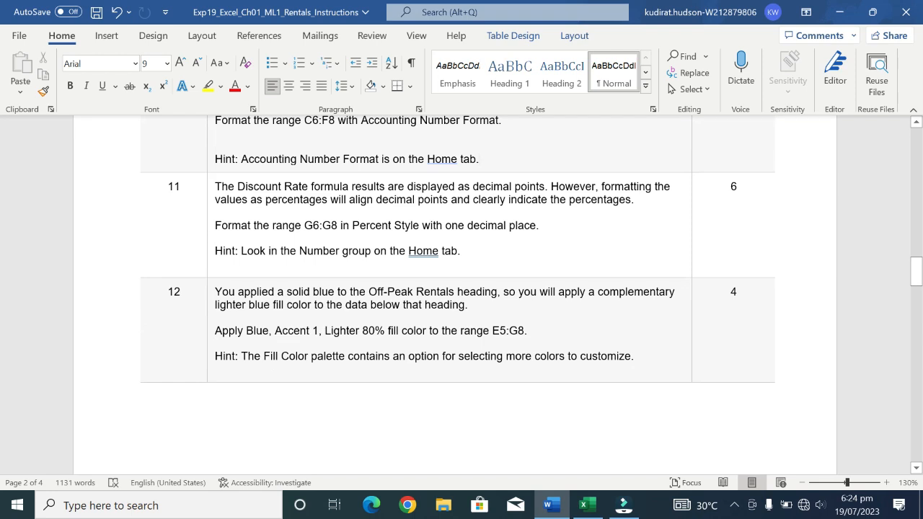
left_click_drag(215, 225, 536, 225)
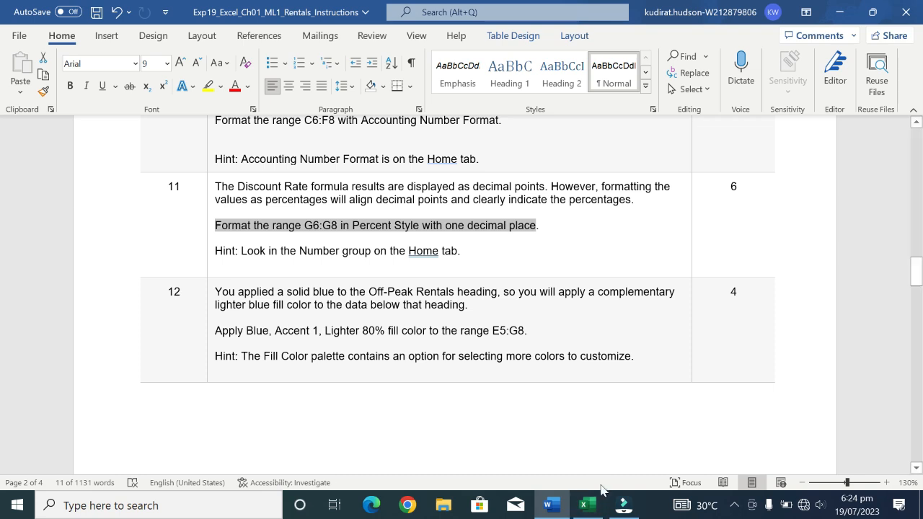
left_click(586, 505)
left_click_drag(373, 256, 390, 280)
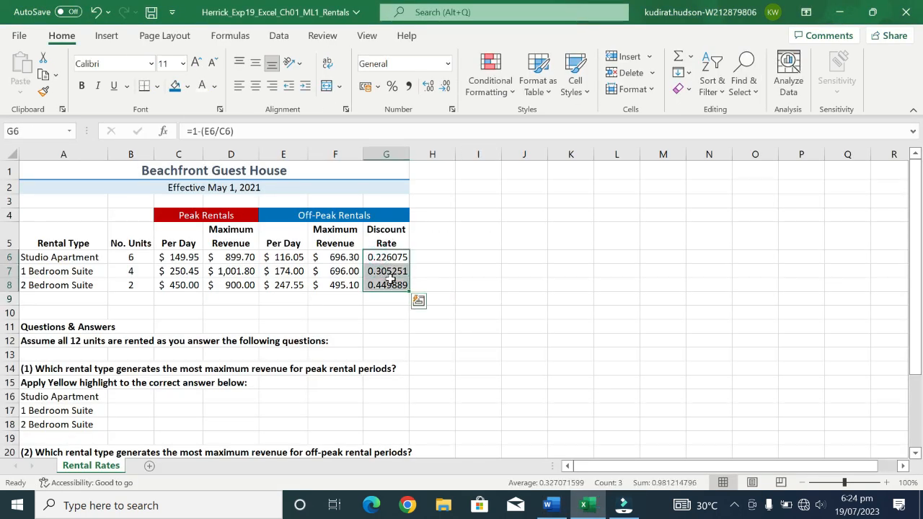
left_click(393, 87)
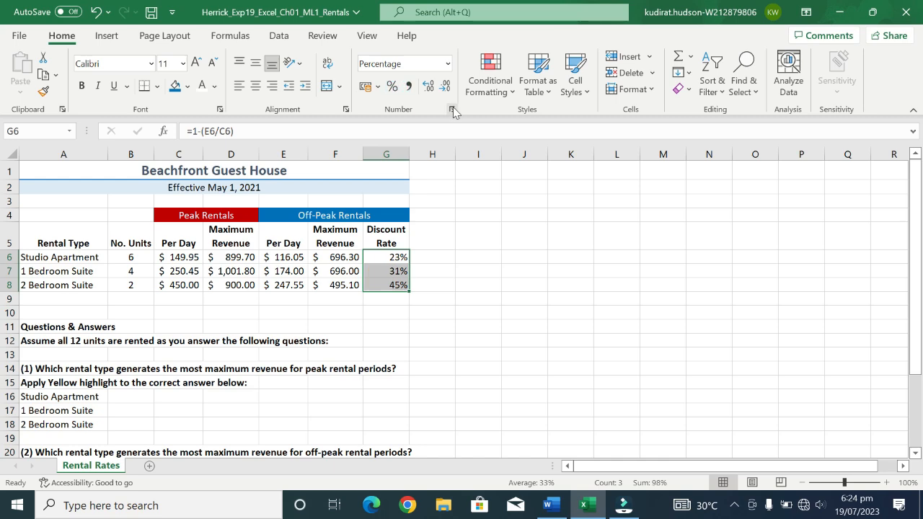
left_click(451, 109)
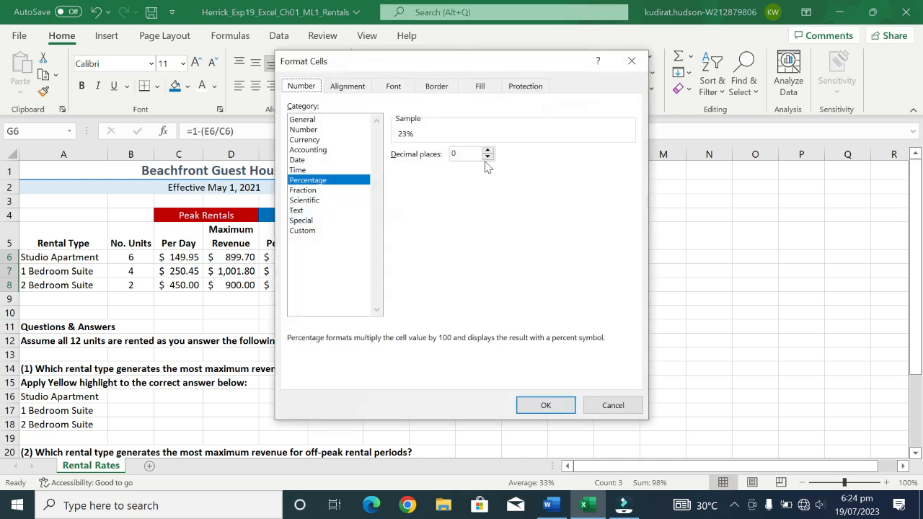
left_click(551, 405)
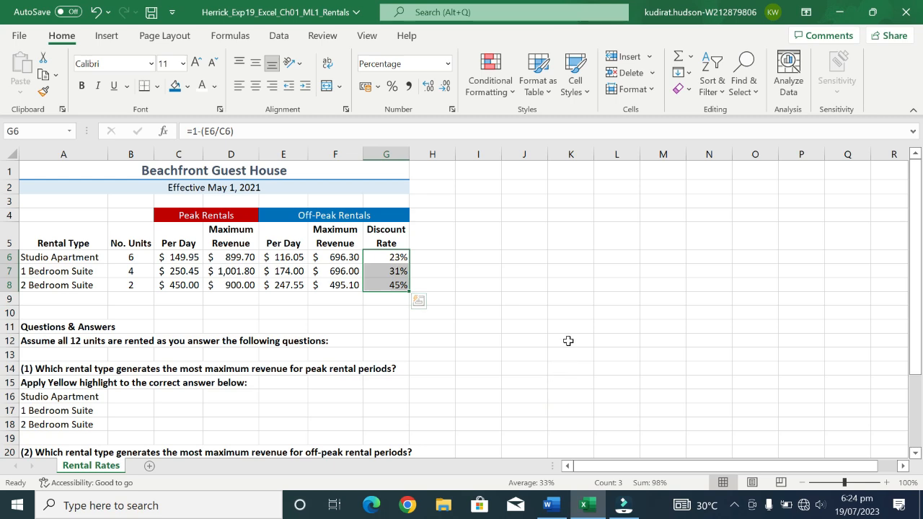
left_click(569, 317)
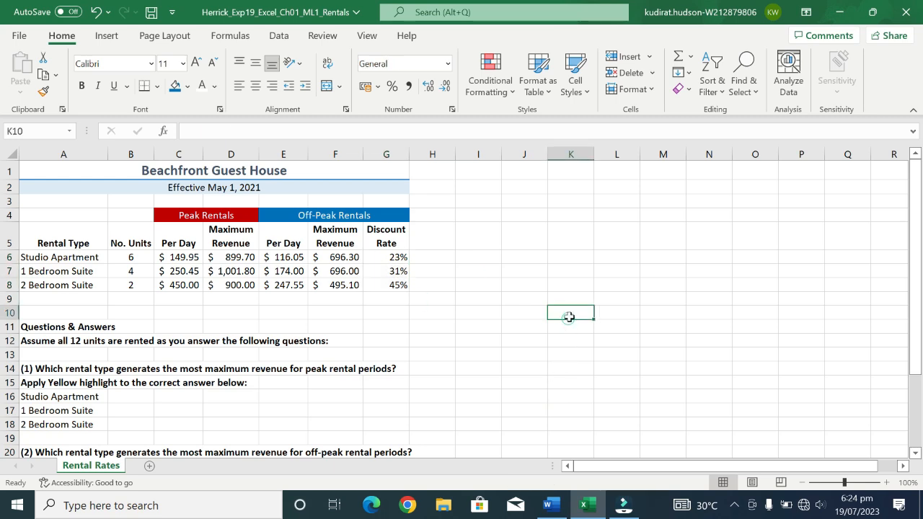
Switch to the Word instructions and read step 12 about filling E5:G8 with Blue, Accent 1, Lighter 80%
left_click(548, 505)
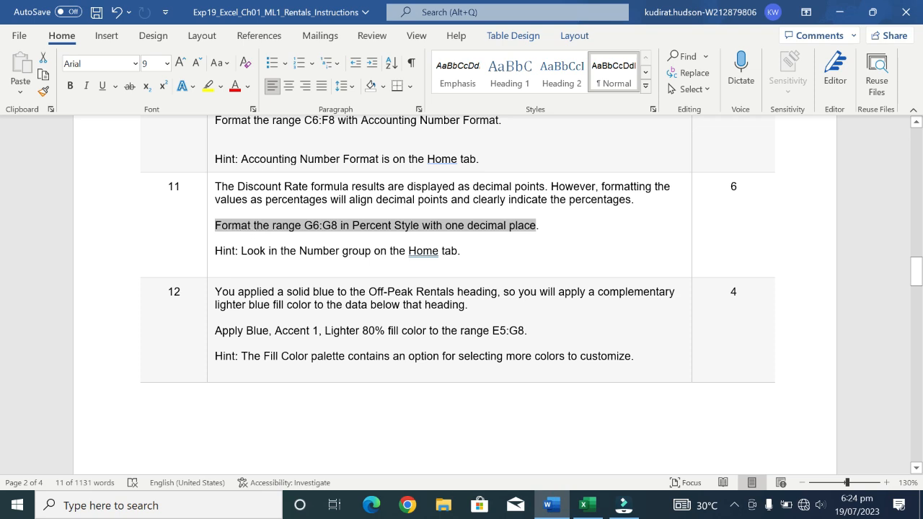
left_click(469, 238)
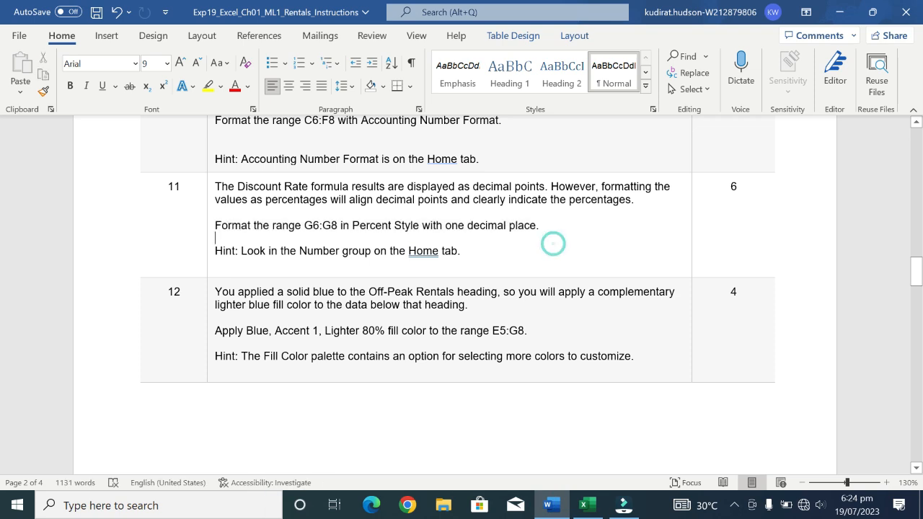
left_click(398, 325)
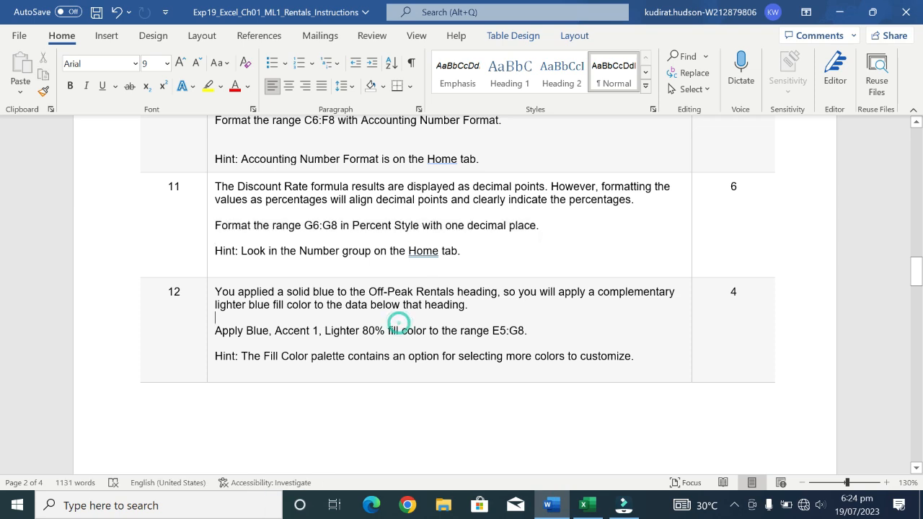
left_click_drag(612, 331, 800, 474)
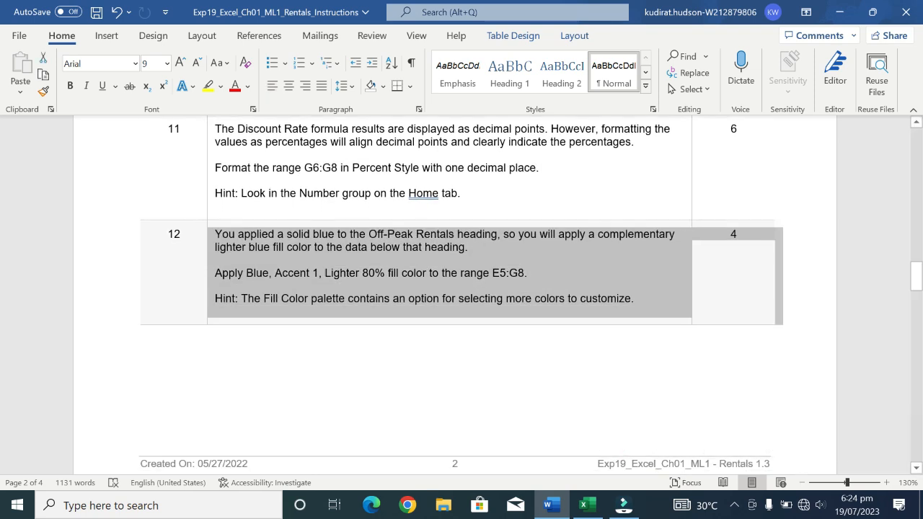
left_click(243, 291)
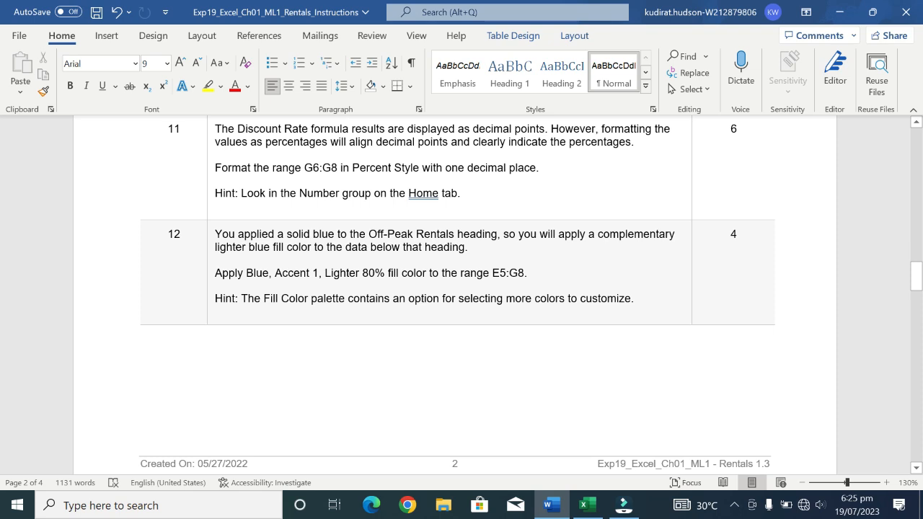
Switch to Excel and give E5:G8 a light blue-gray theme fill and a Blue, Accent 1, Lighter 80% font color
left_click(589, 506)
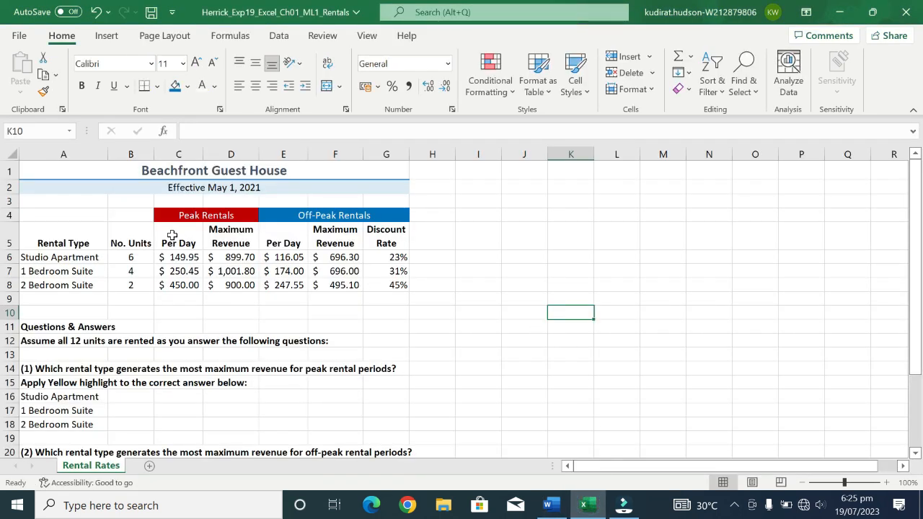
left_click(176, 256)
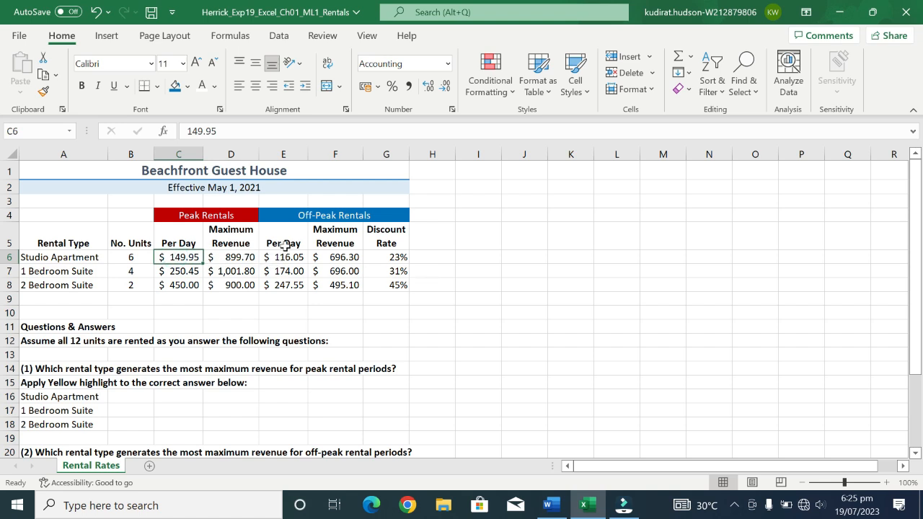
left_click_drag(284, 246, 401, 282)
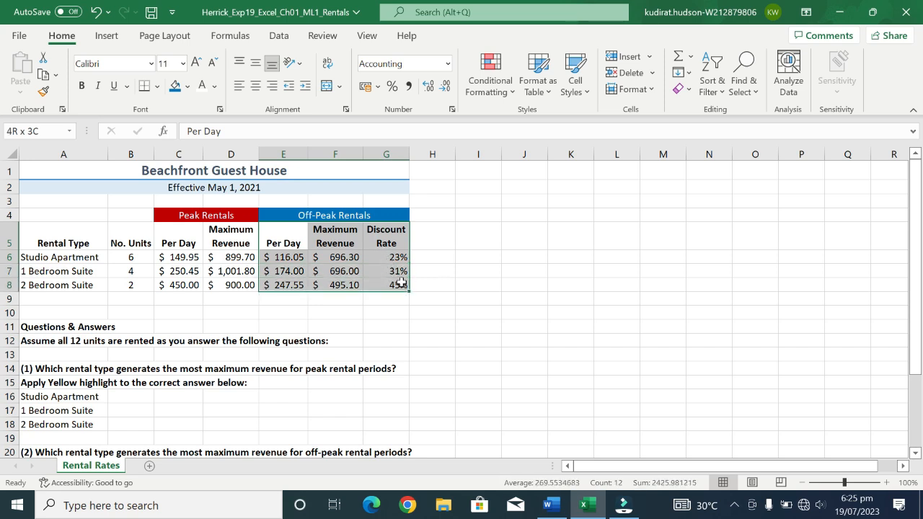
left_click_drag(401, 282, 401, 283)
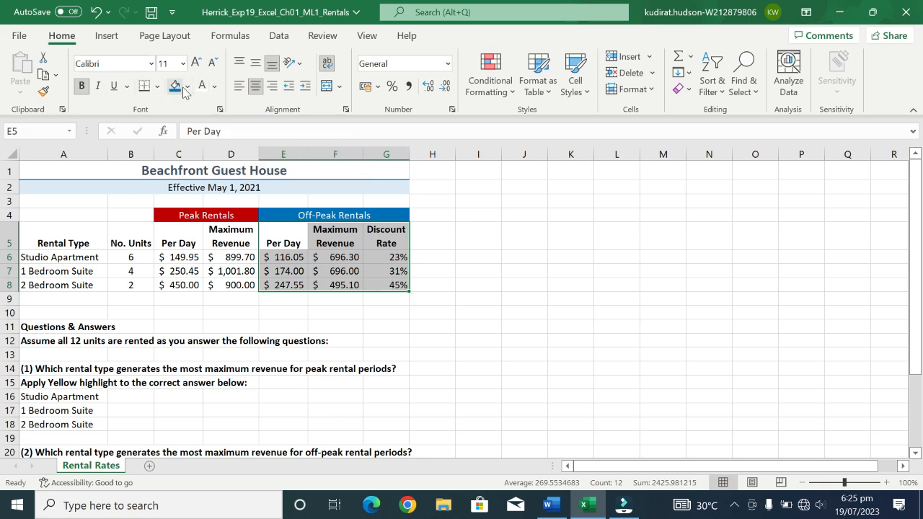
left_click(189, 87)
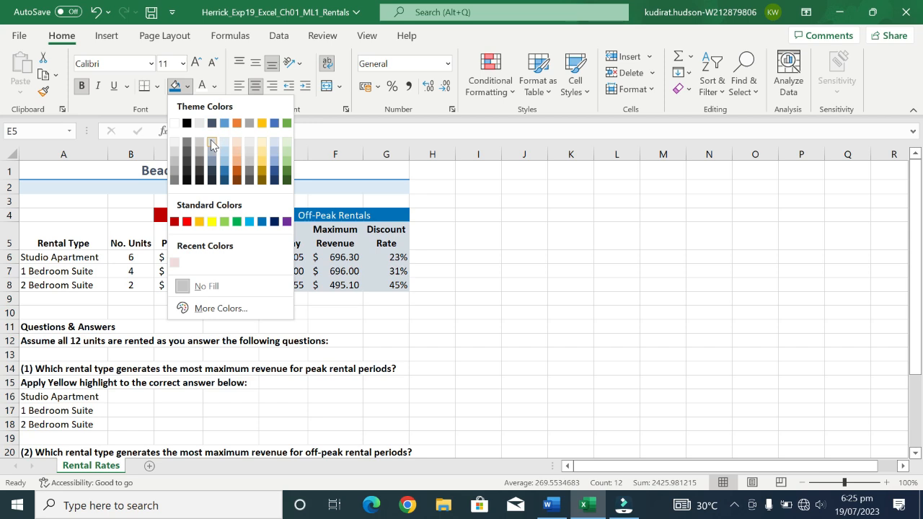
left_click(212, 145)
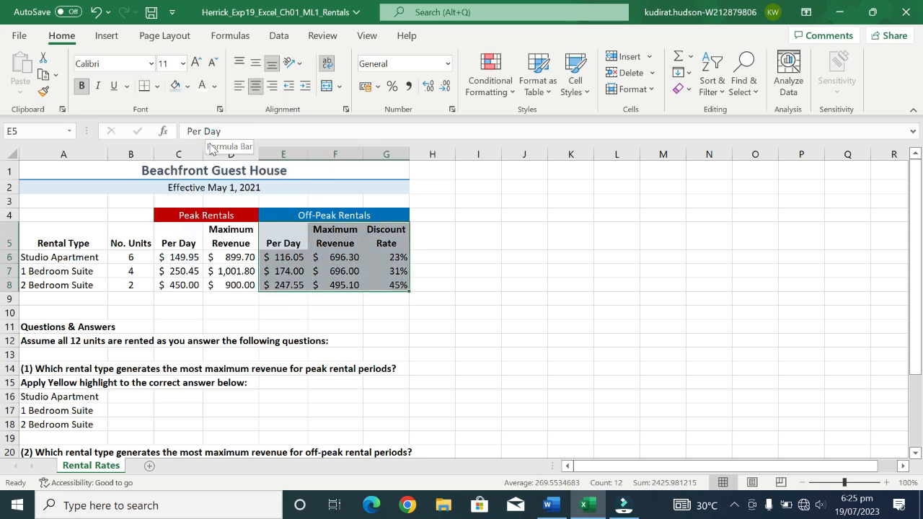
left_click(214, 86)
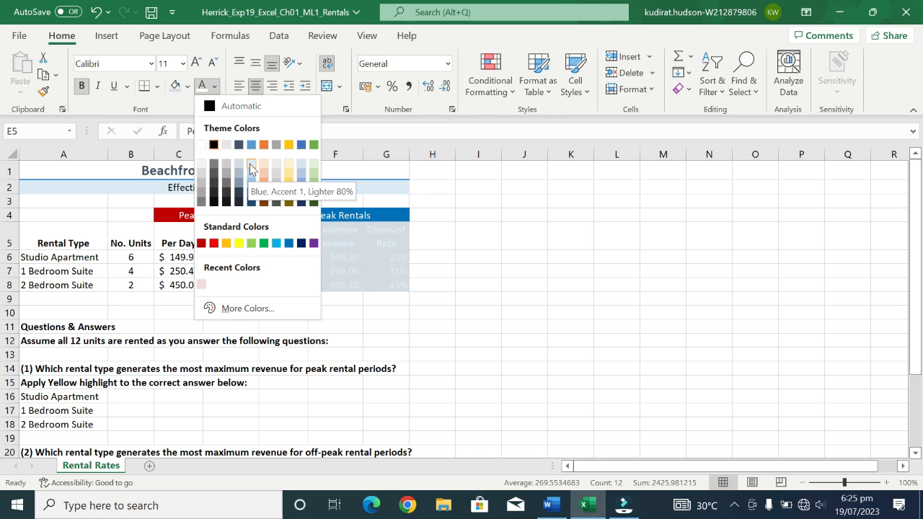
left_click(251, 170)
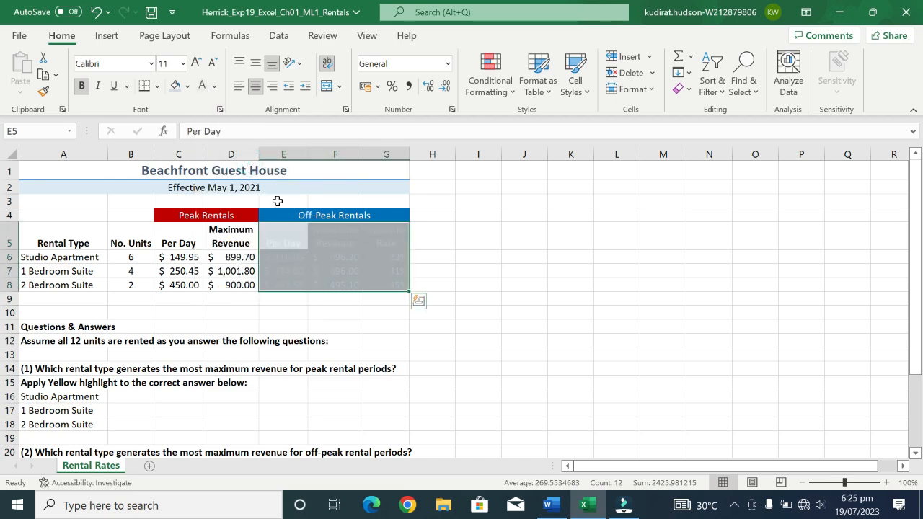
Check steps 12 and 13 in the Word instructions and return to the Excel workbook
left_click(559, 504)
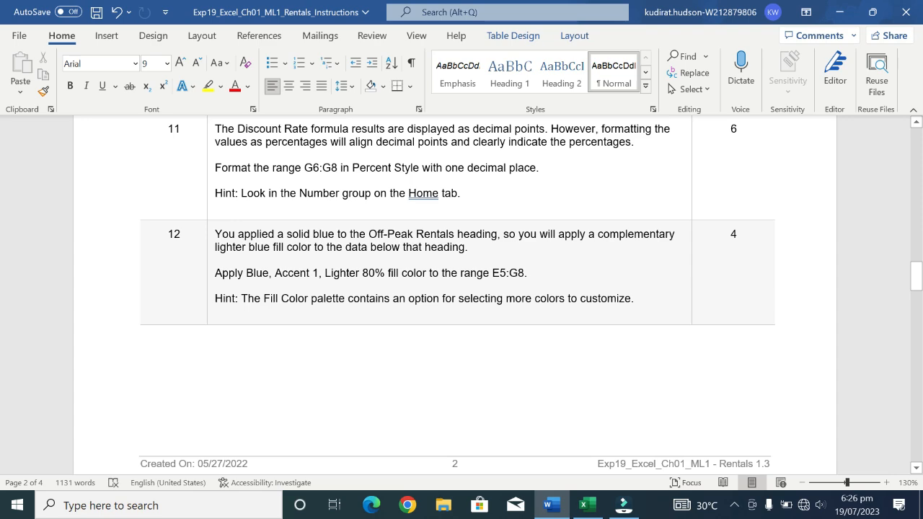
left_click_drag(922, 313, 922, 320)
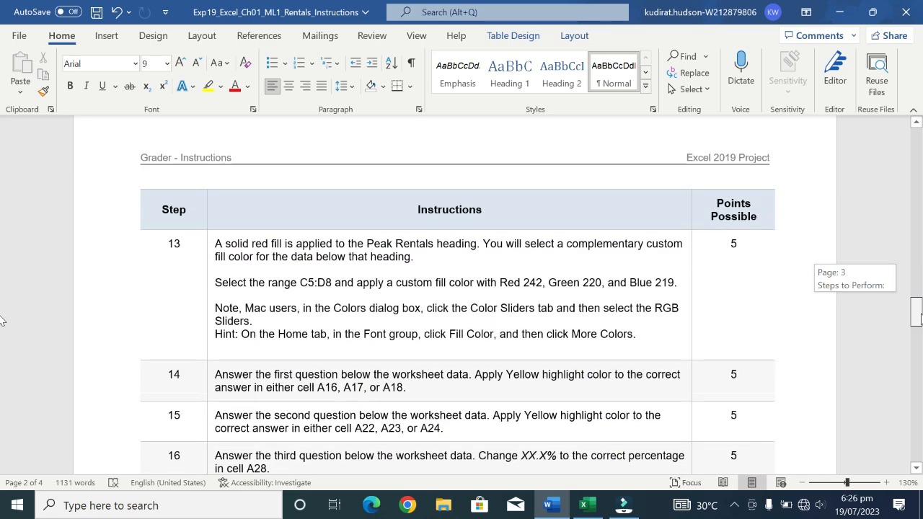
left_click_drag(922, 320, 922, 285)
left_click(588, 505)
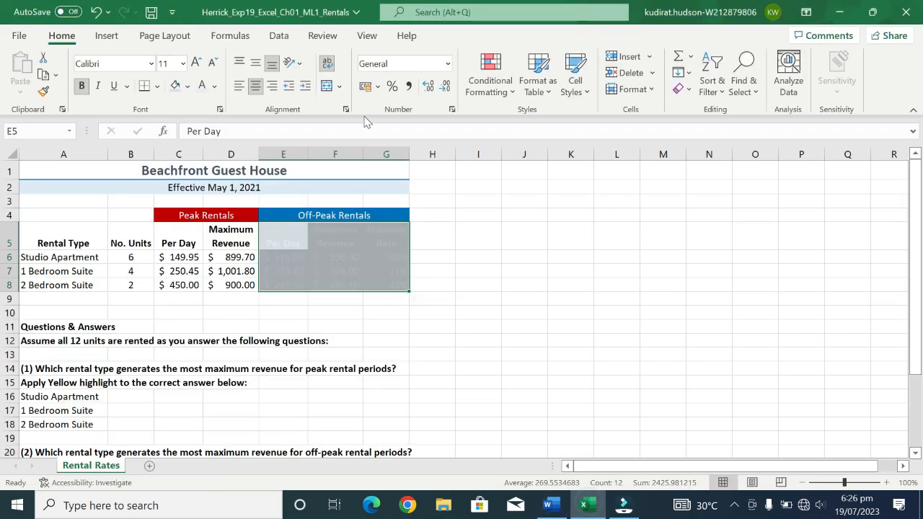
left_click(165, 37)
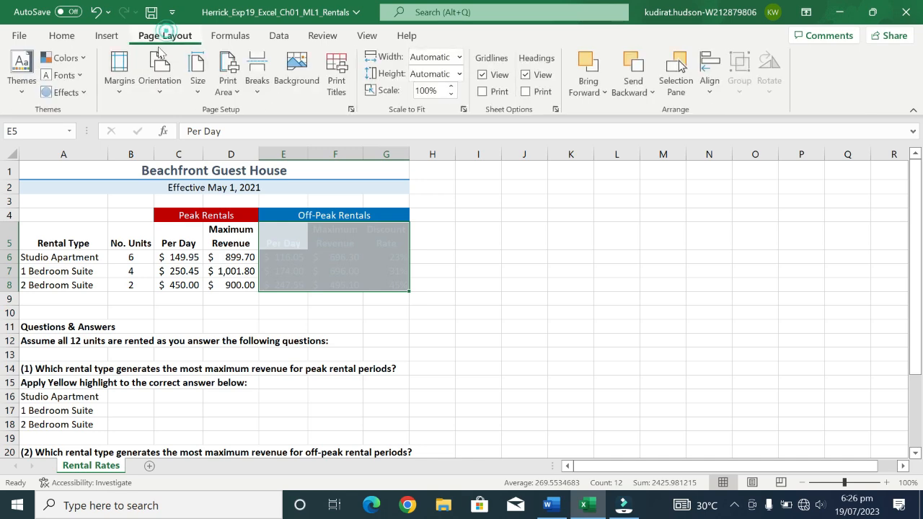
left_click(74, 58)
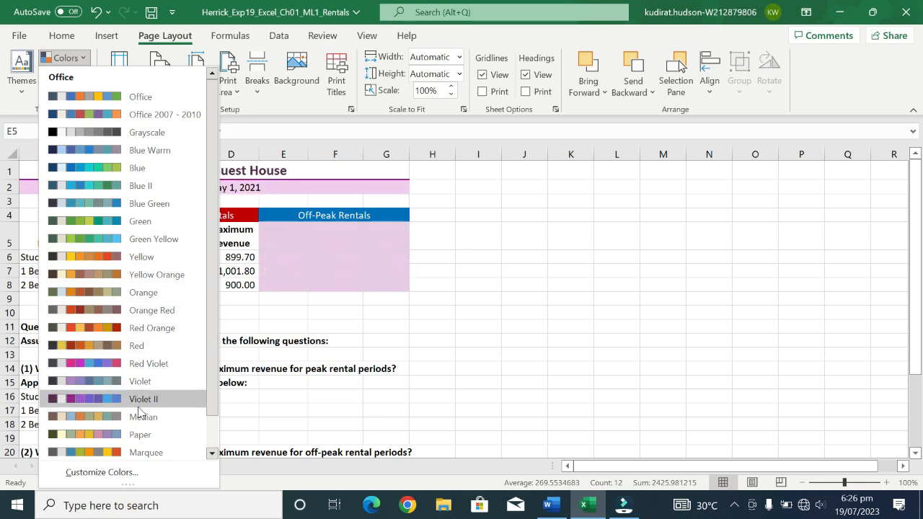
left_click(818, 325)
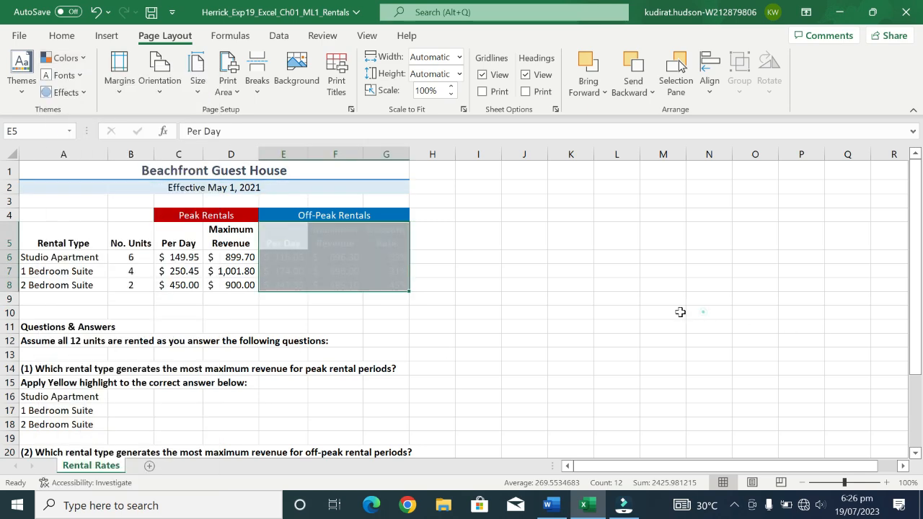
left_click(549, 284)
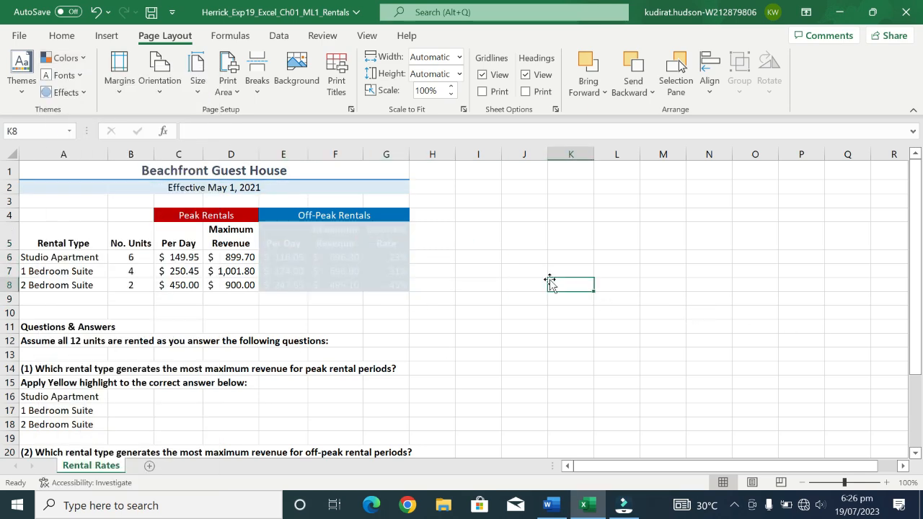
Set the font color of the off-peak data in E5:G8 to Automatic
left_click(63, 36)
left_click(215, 85)
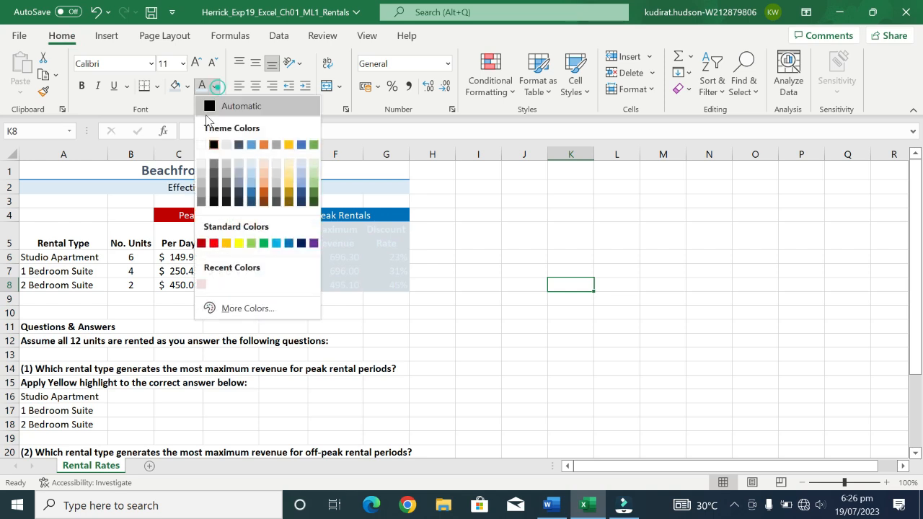
left_click(214, 145)
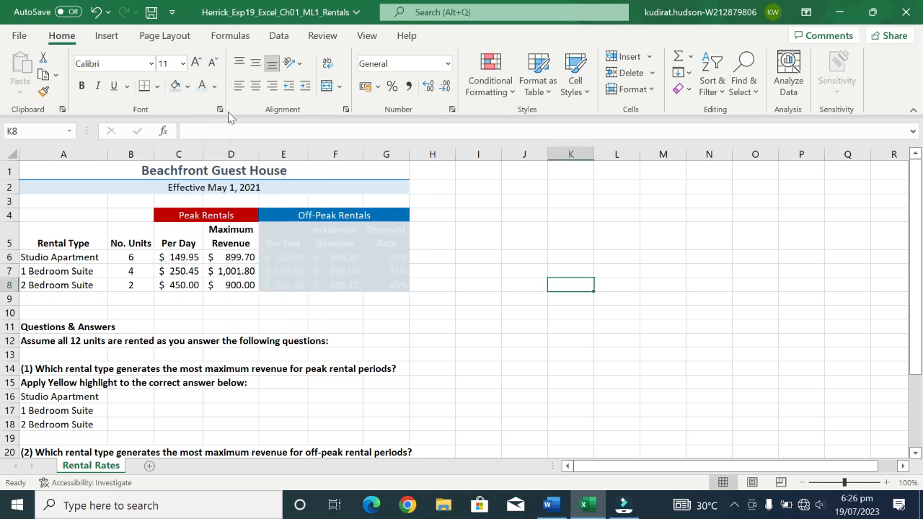
left_click(338, 230)
left_click_drag(280, 235, 391, 282)
left_click(214, 86)
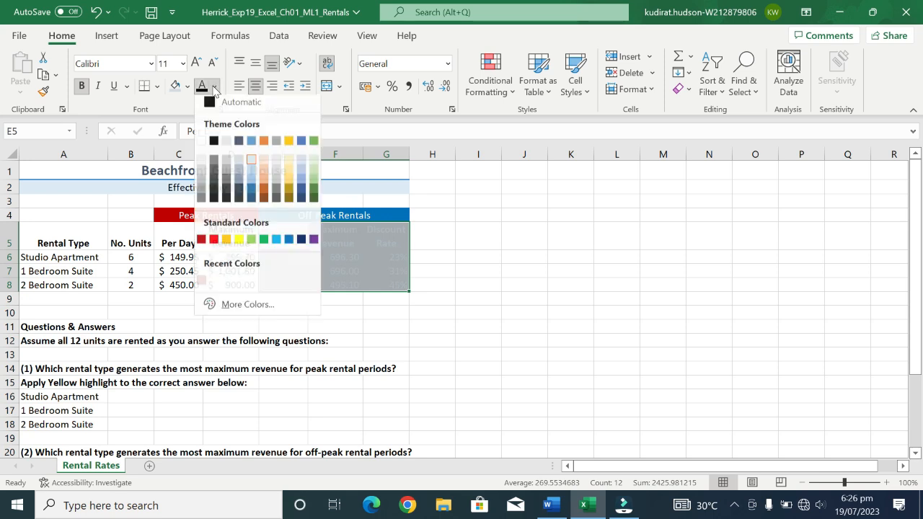
left_click(209, 106)
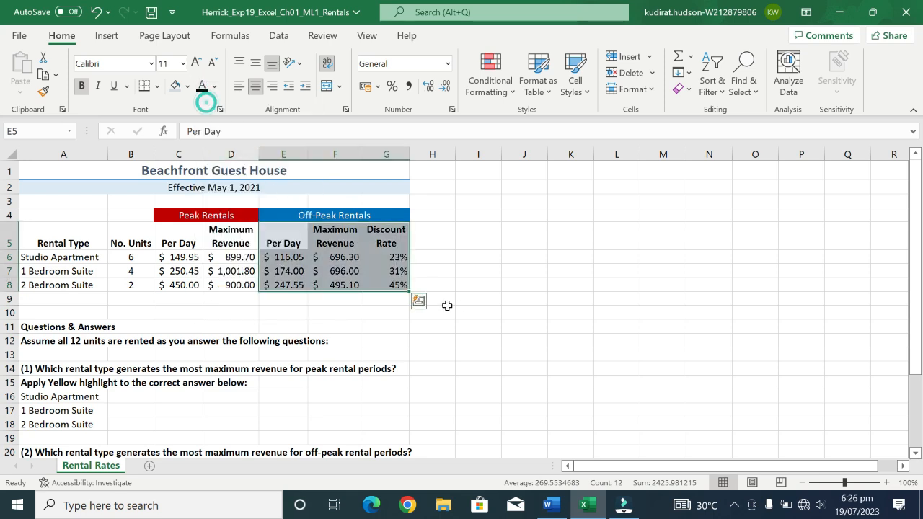
left_click(458, 284)
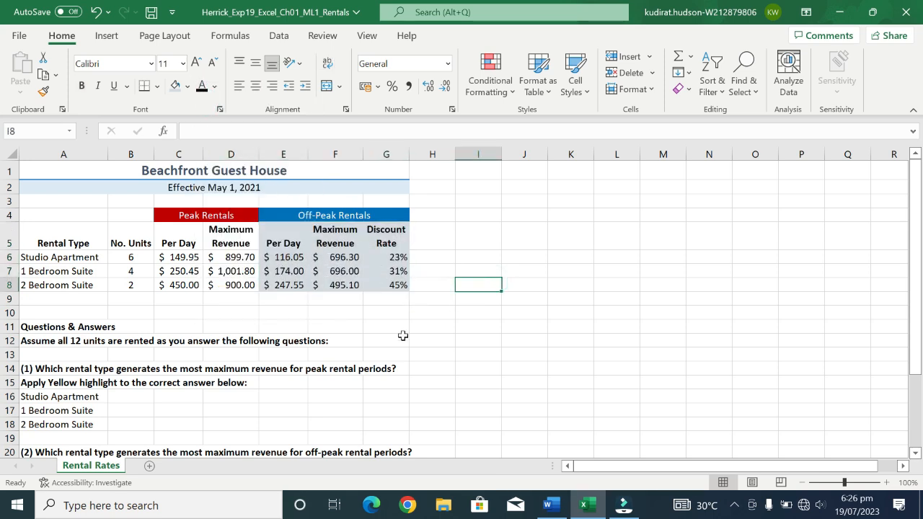
right_click(586, 224)
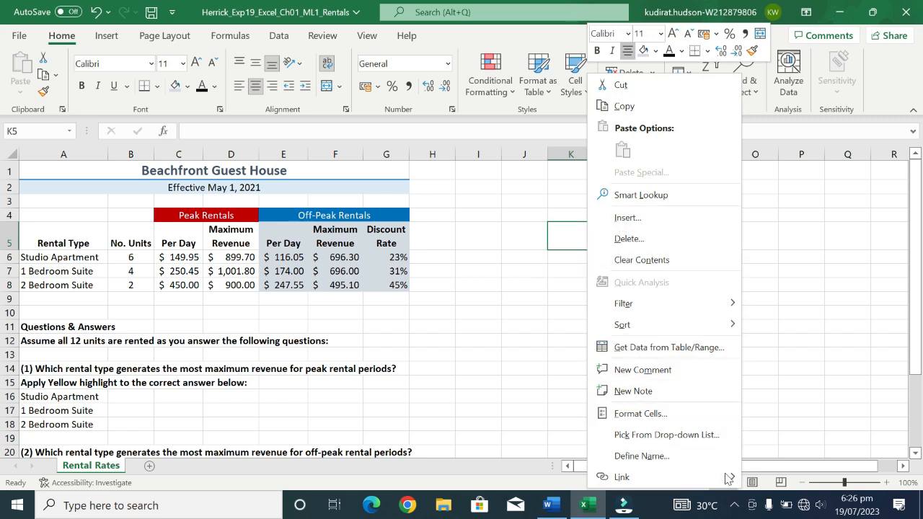
left_click(476, 395)
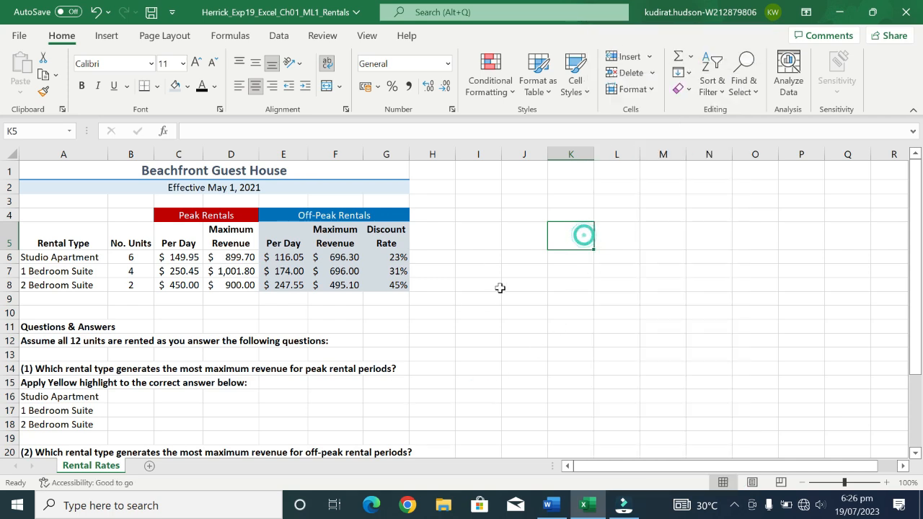
Check the rental table's per-day rates, maximum revenue cells and the Studio Apartment discount rate formula
left_click(85, 259)
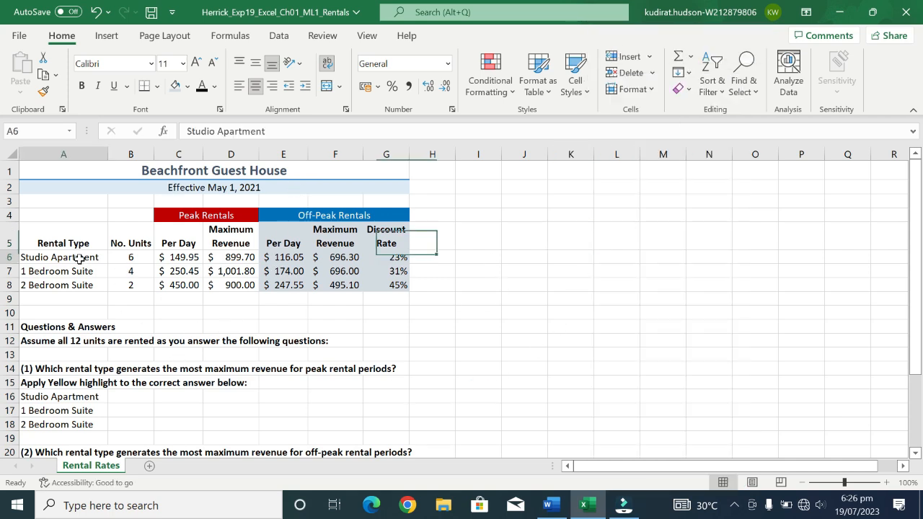
left_click(166, 258)
left_click(185, 287)
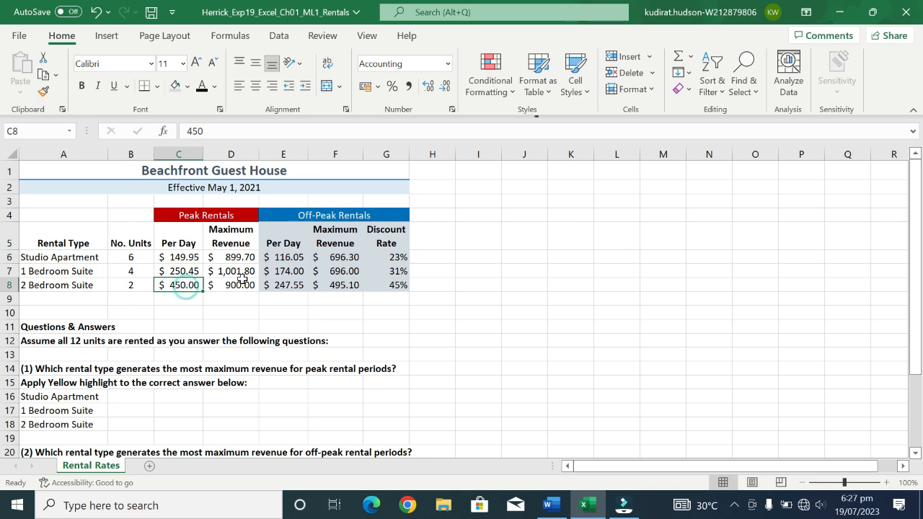
left_click(238, 258)
left_click(184, 258)
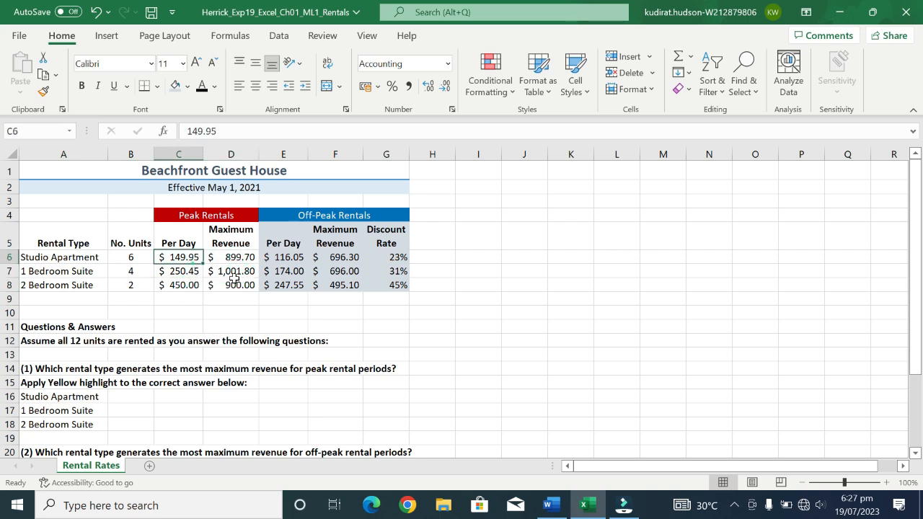
left_click(324, 258)
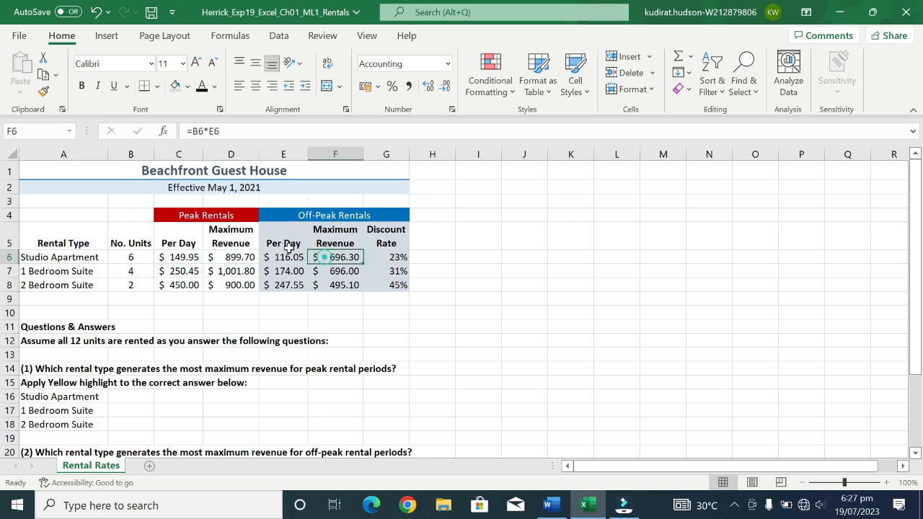
left_click(382, 257)
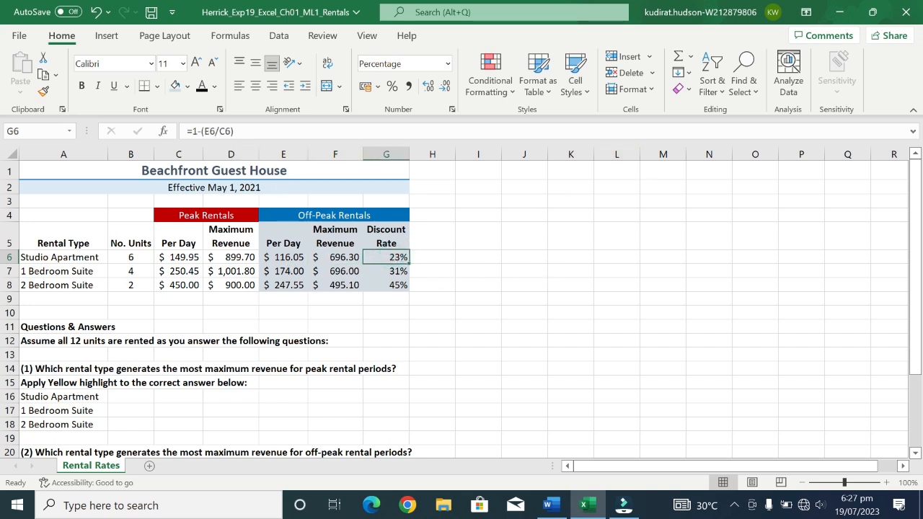
Switch to the Word instructions and return to the project description and first steps at the start of the document
left_click(550, 505)
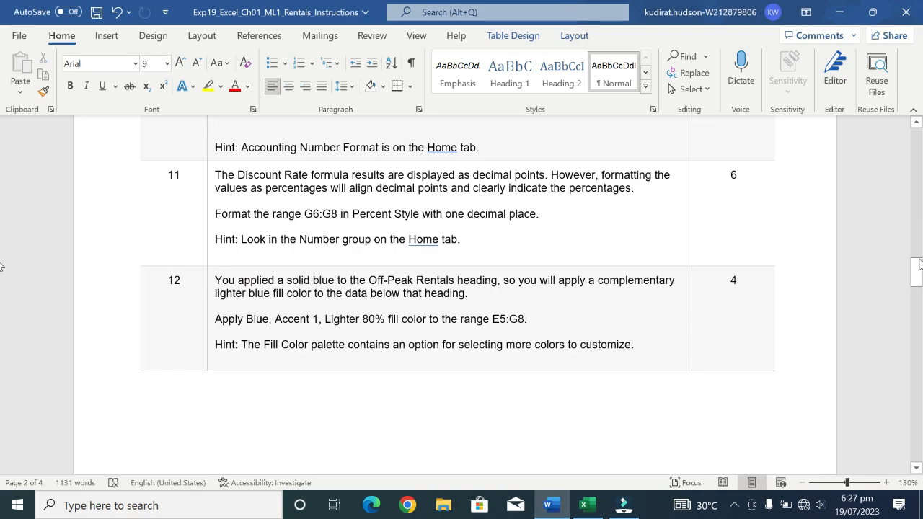
left_click_drag(917, 274, 3, 138)
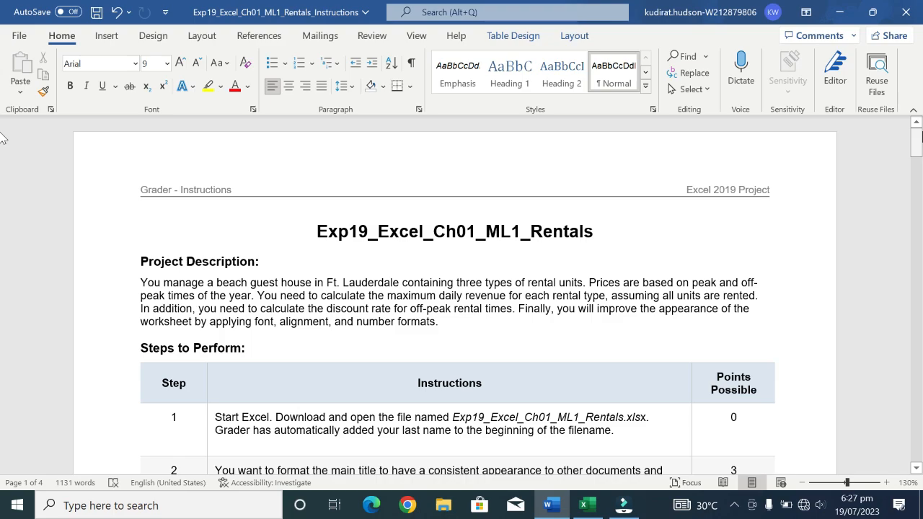